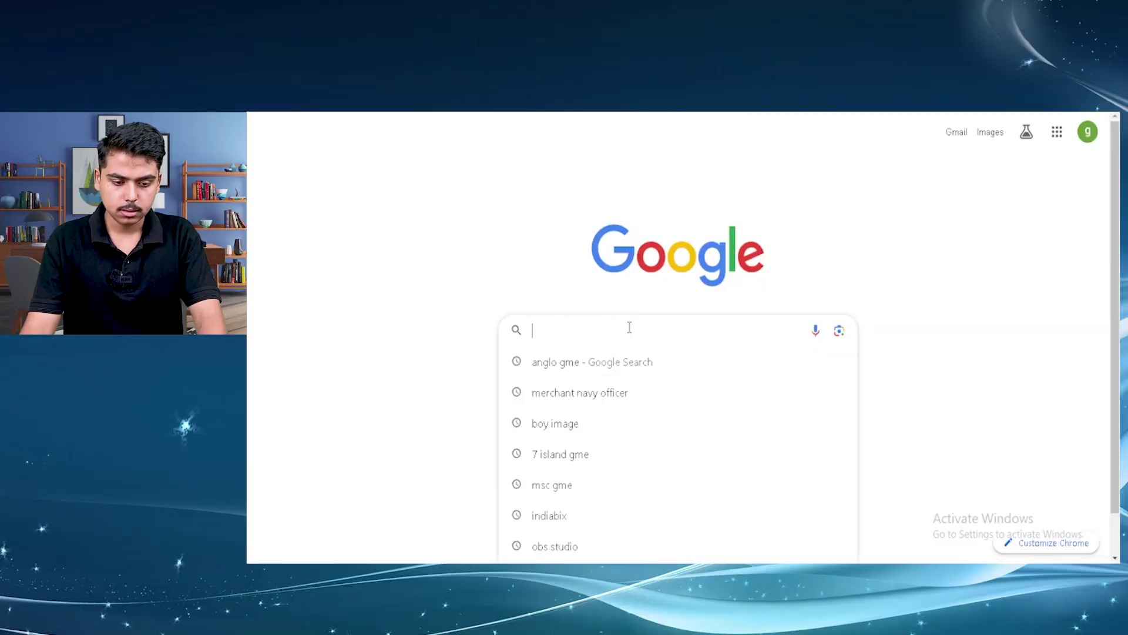
# Search Google for 'anglo gme'
pyautogui.write('anglo gme')
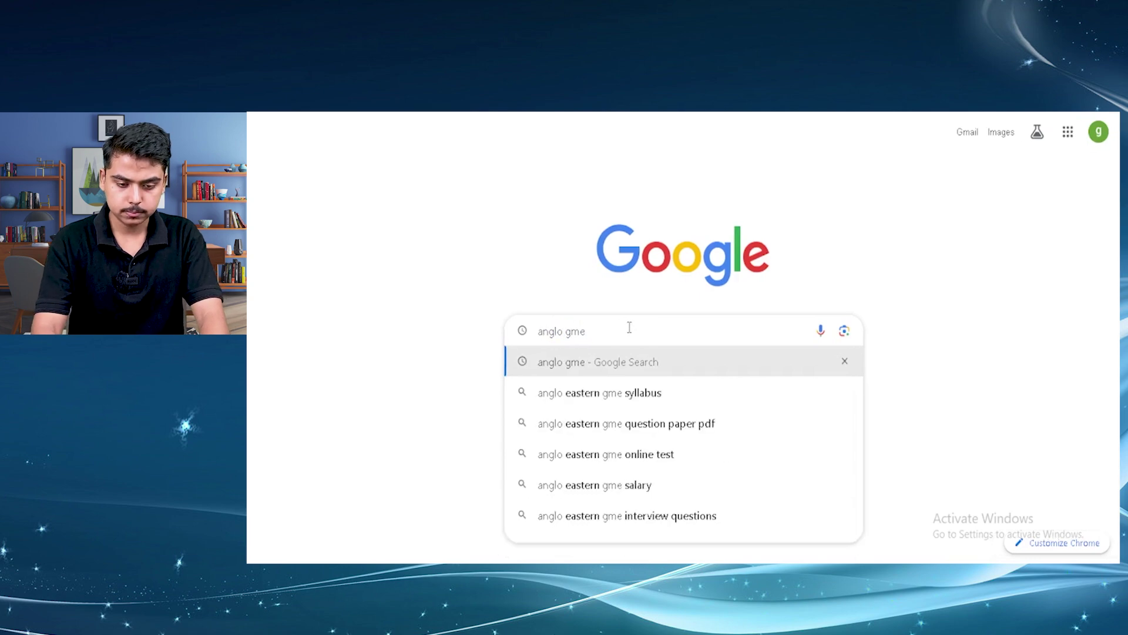
pyautogui.press('Return')
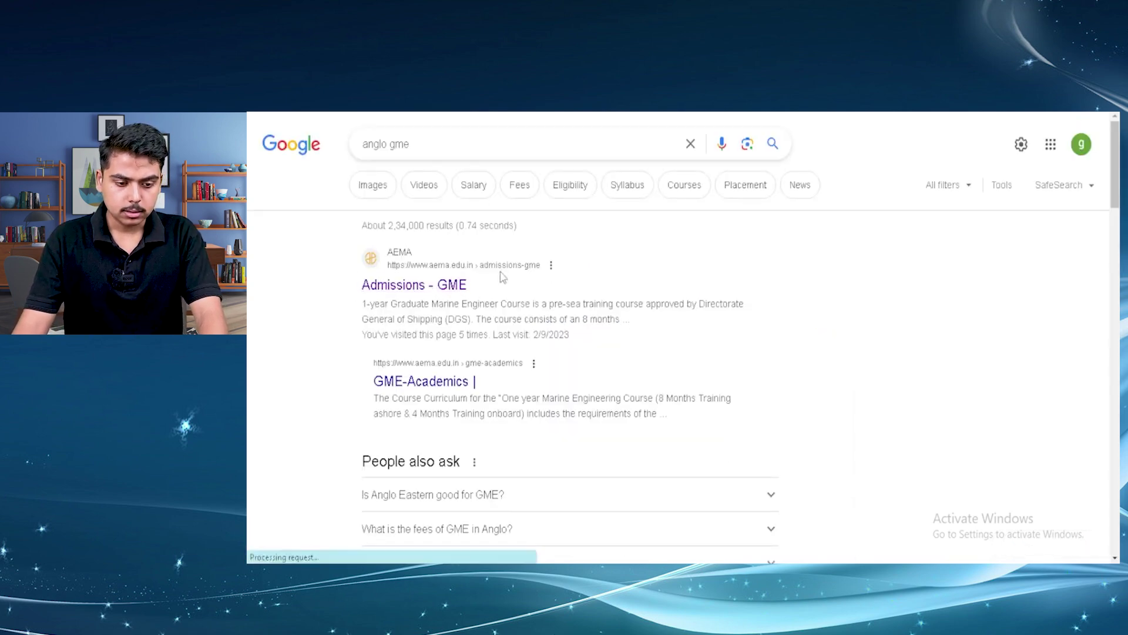
# Open the AEMA Admissions - GME result and go to the Graduate Marine Engineer (GME) course page
pyautogui.click(412, 286)
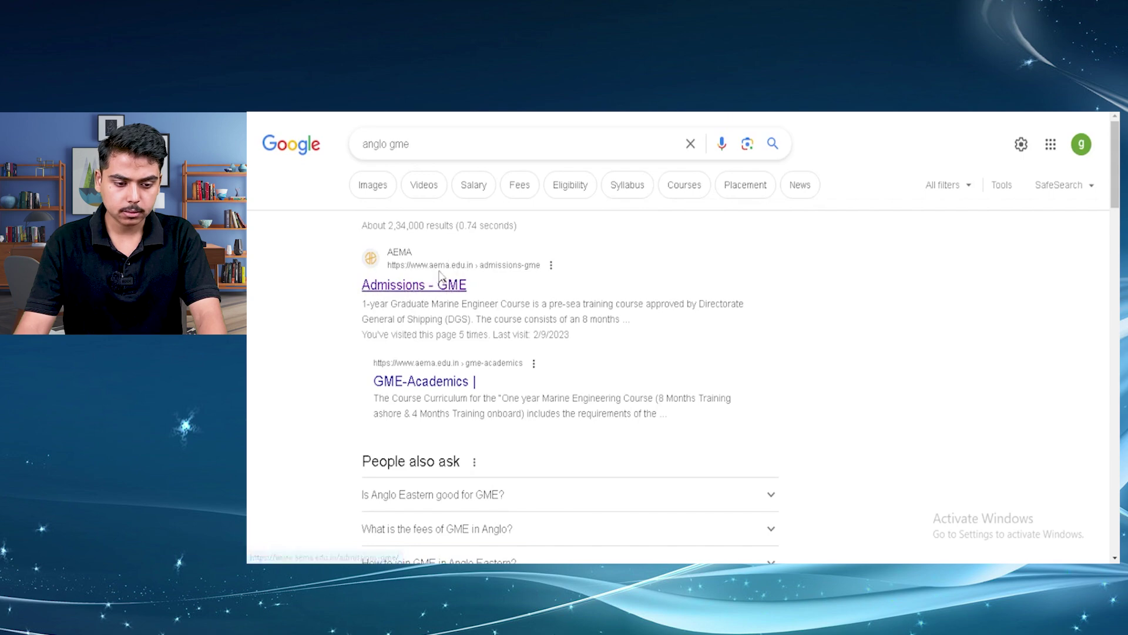
pyautogui.click(456, 276)
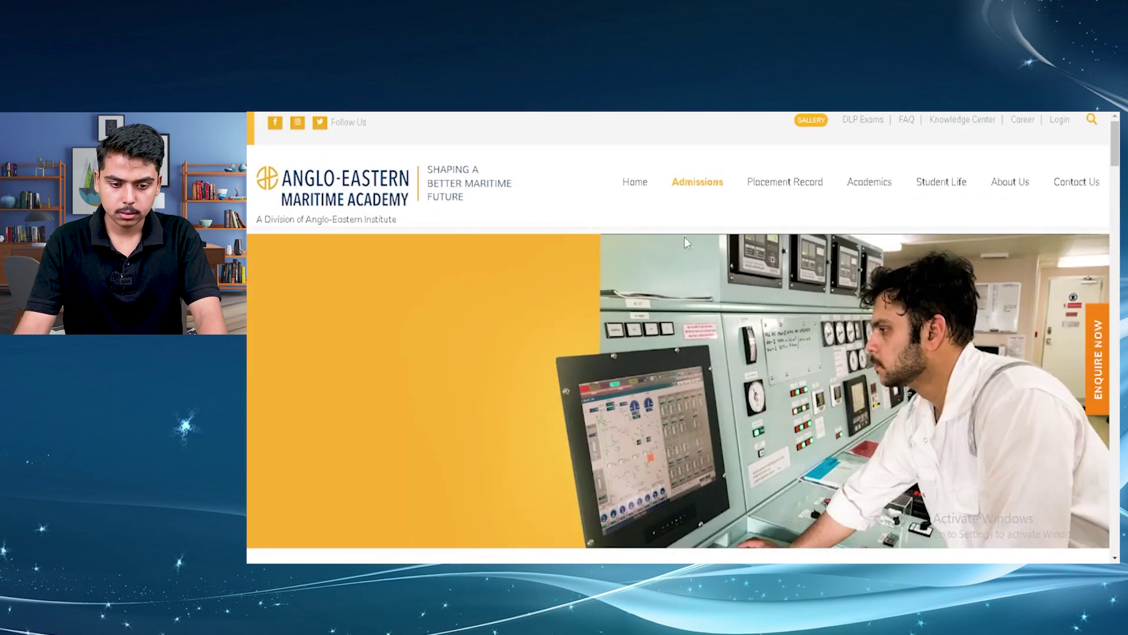
pyautogui.moveTo(710, 219)
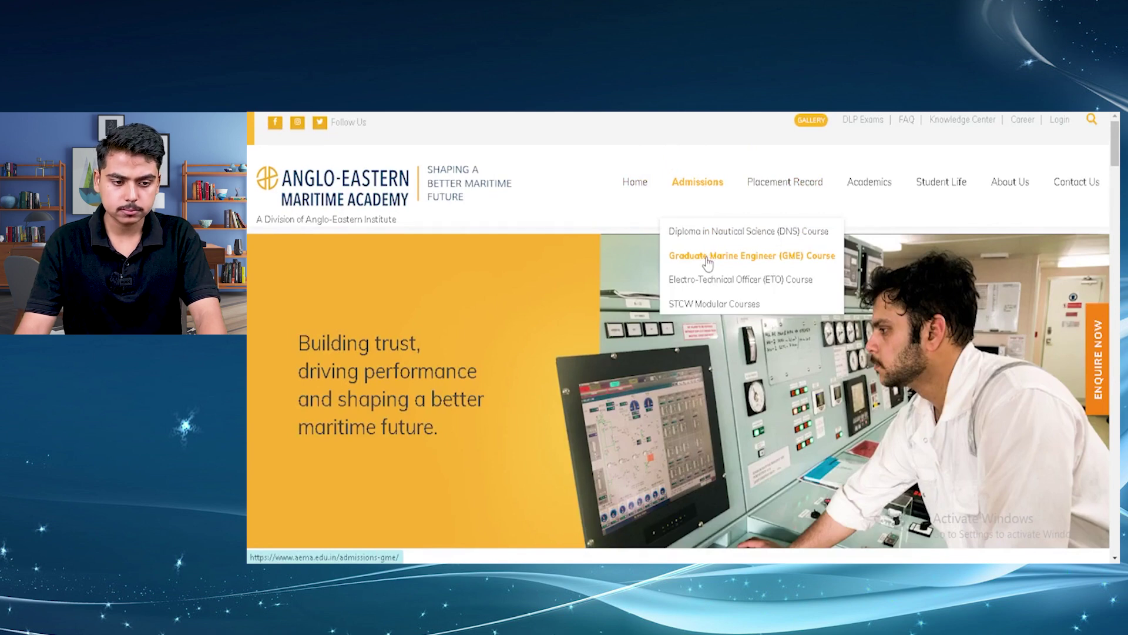
pyautogui.click(708, 263)
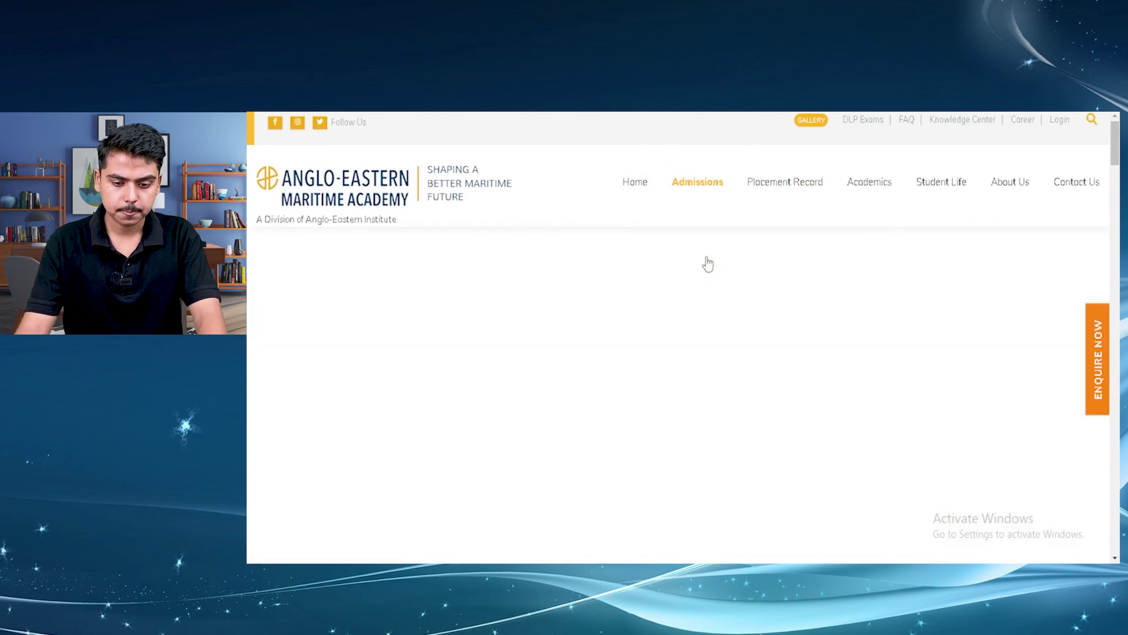
# Scroll through the GME course description and eligibility requirements
pyautogui.scroll(-6, 764, 282)
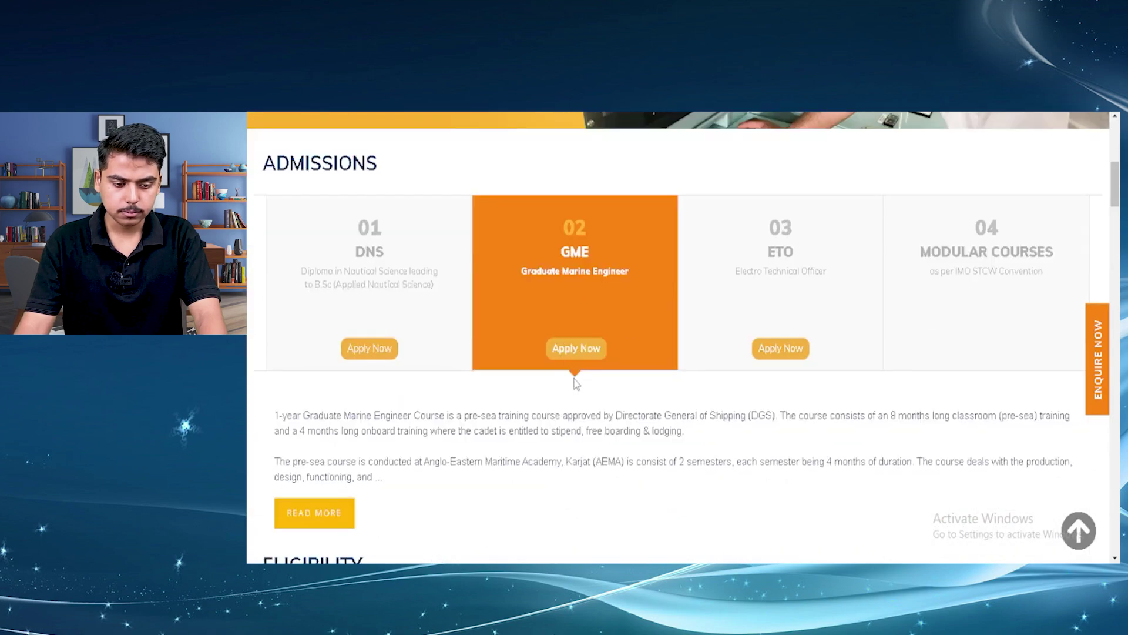
pyautogui.scroll(-2, 556, 385)
pyautogui.scroll(-1, 514, 385)
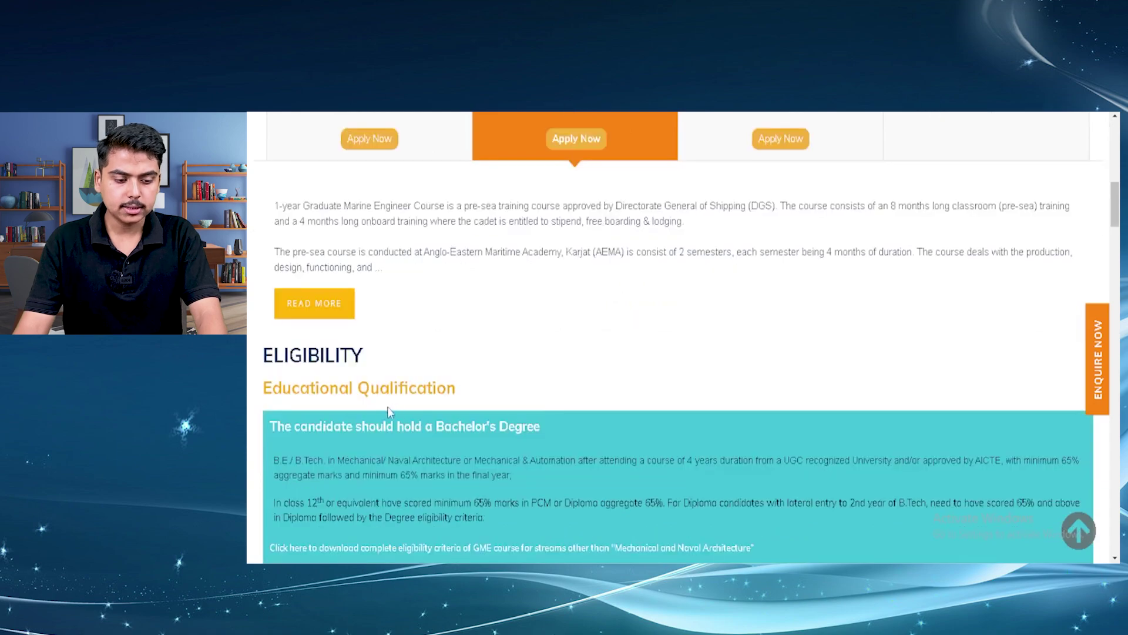
pyautogui.scroll(-8, 386, 406)
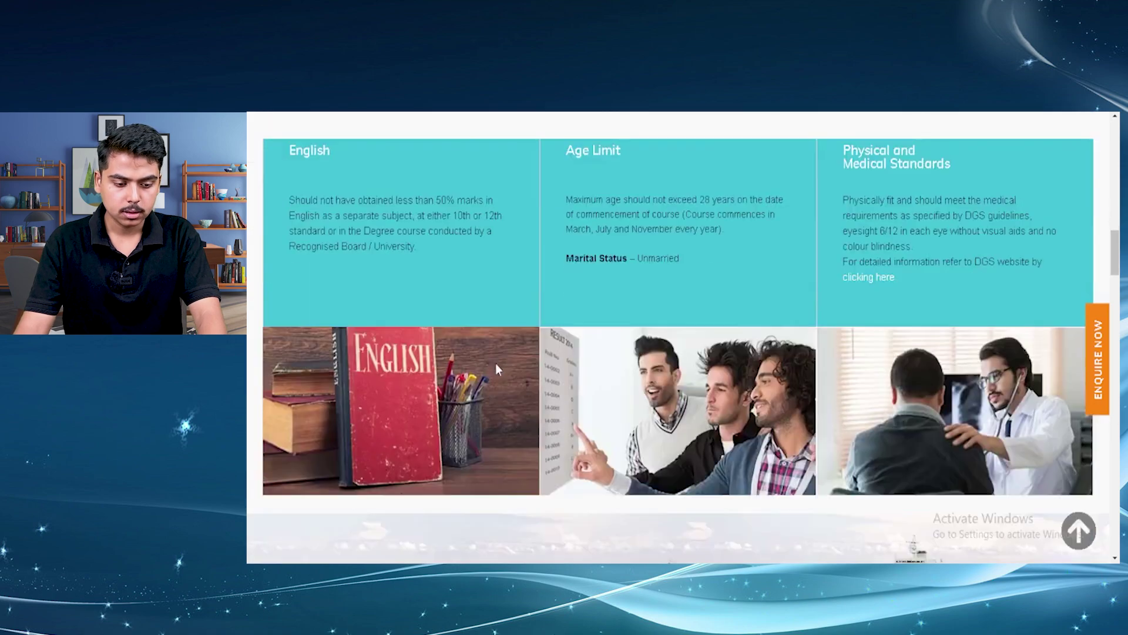
pyautogui.scroll(-10, 496, 367)
pyautogui.scroll(3, 600, 404)
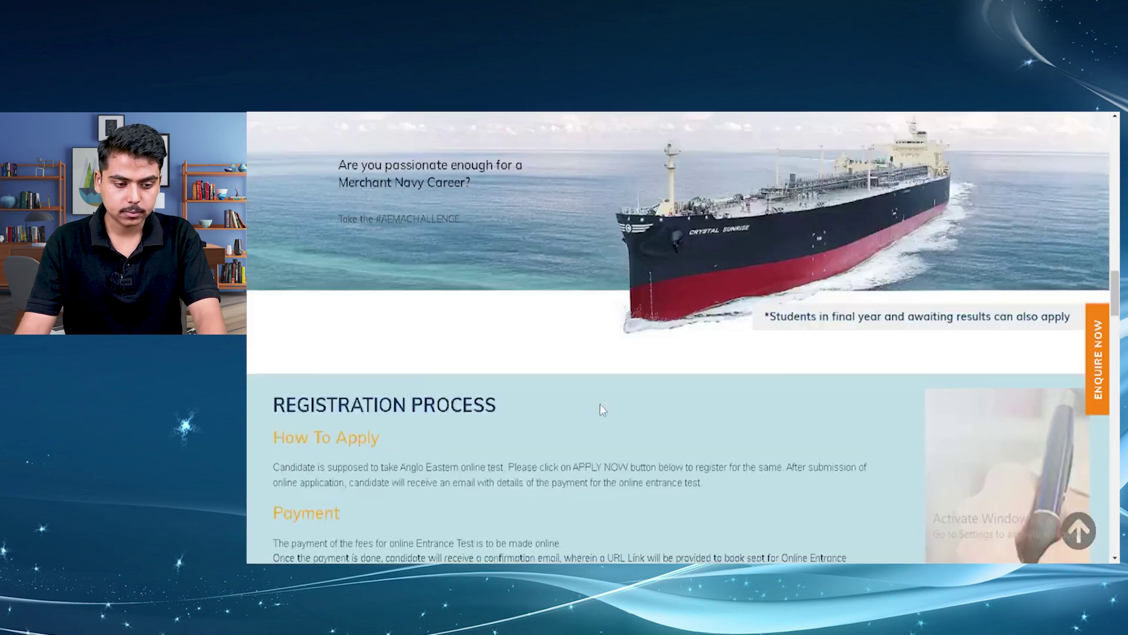
pyautogui.scroll(8, 601, 404)
pyautogui.scroll(6, 514, 345)
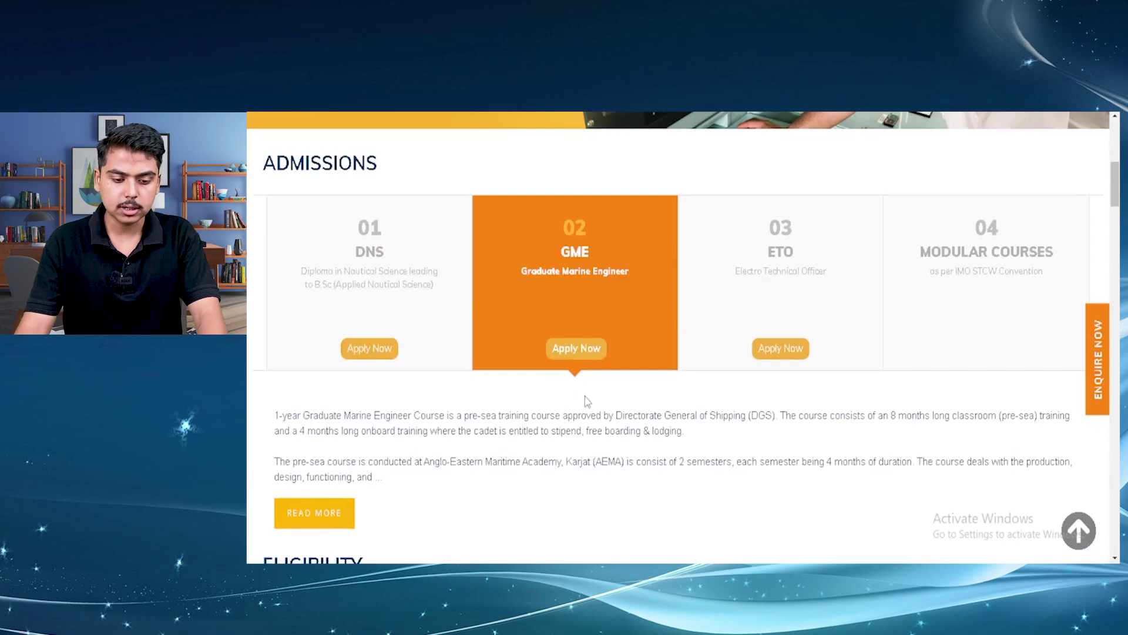
pyautogui.scroll(1, 586, 388)
# Apply Now for the GME course and agree to the privacy notice
pyautogui.click(584, 419)
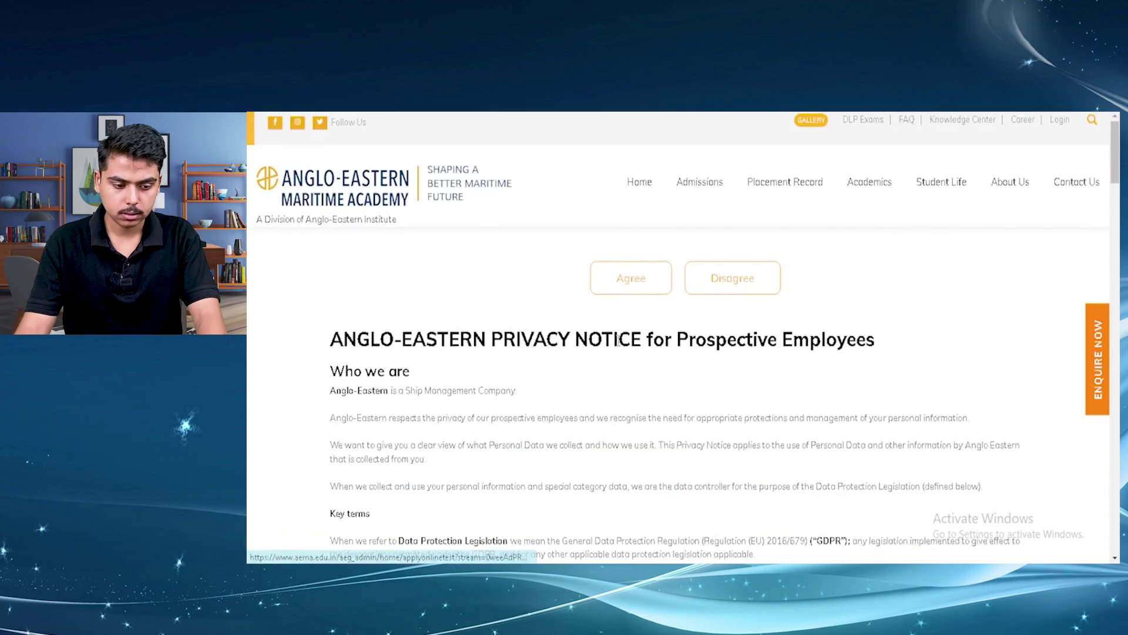
pyautogui.scroll(-2, 619, 344)
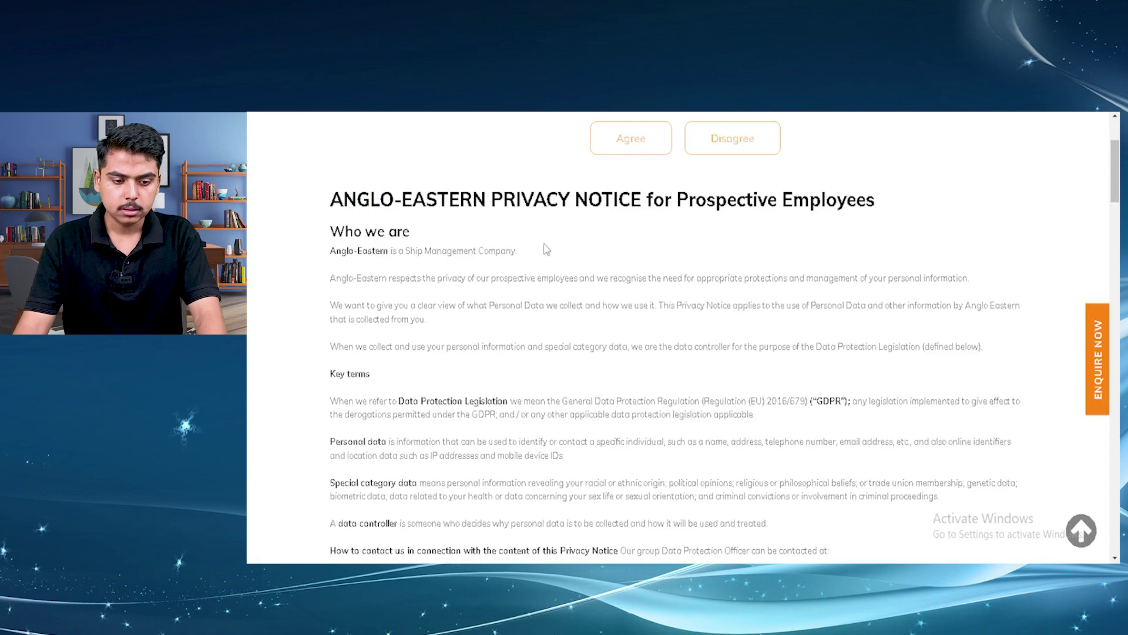
pyautogui.scroll(-2, 635, 304)
pyautogui.scroll(4, 636, 306)
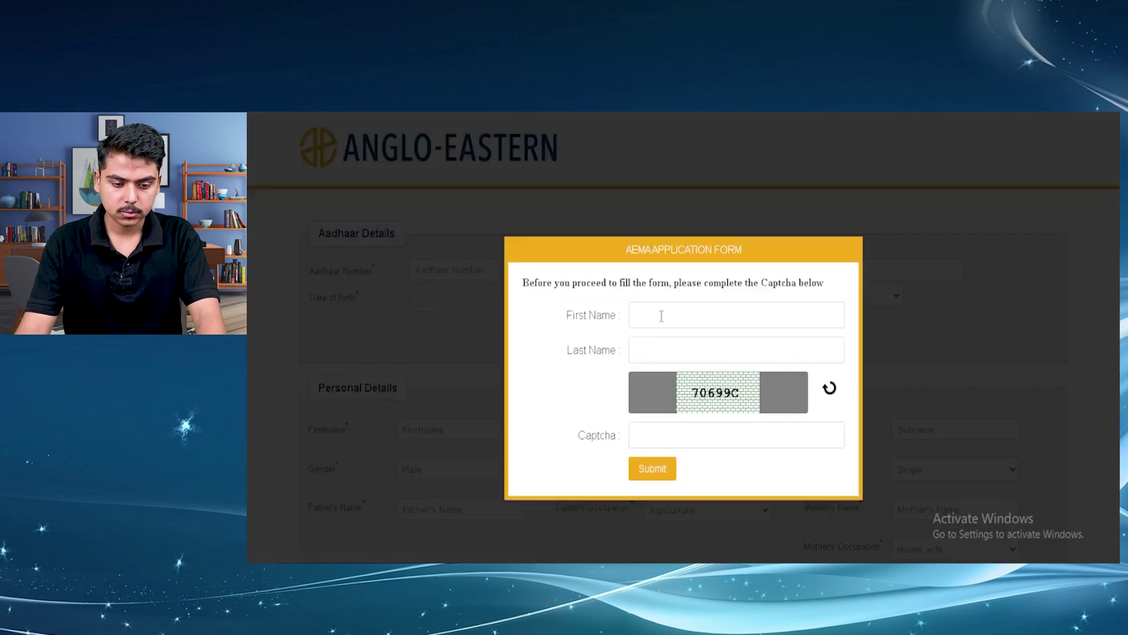
# Enter the applicant's first name, last name and the captcha code, then submit the prompt
pyautogui.click(661, 316)
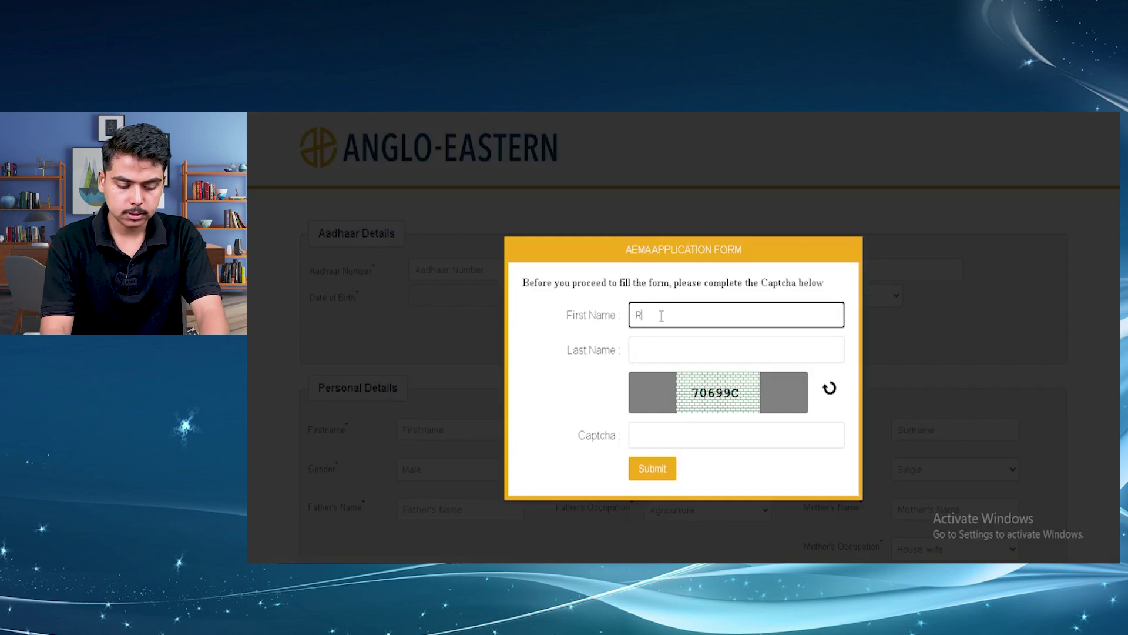
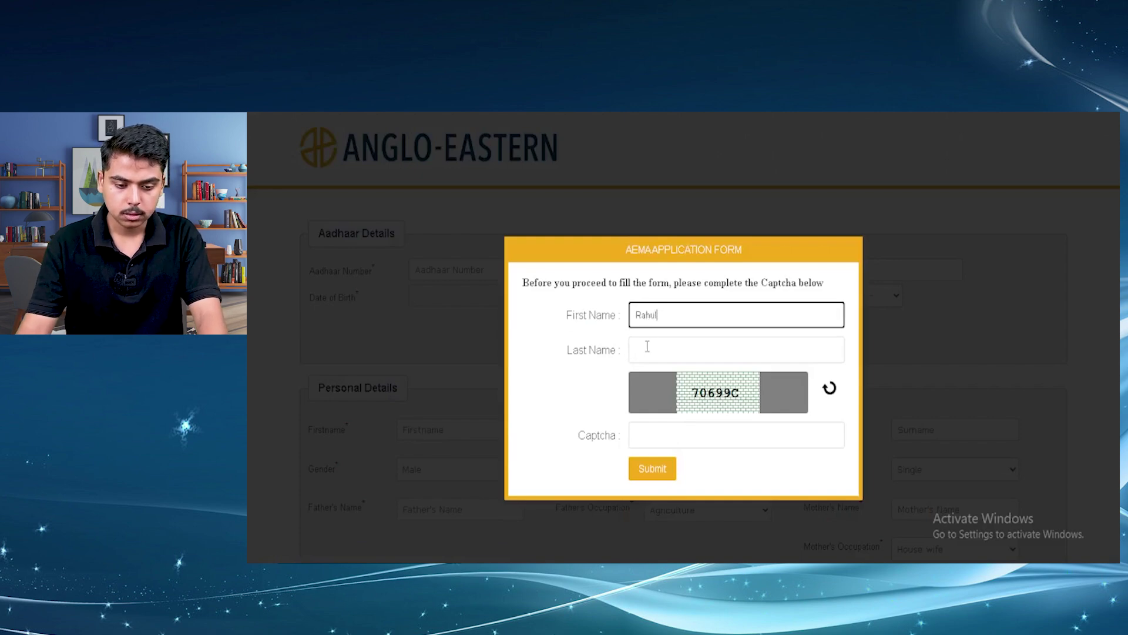
pyautogui.click(647, 347)
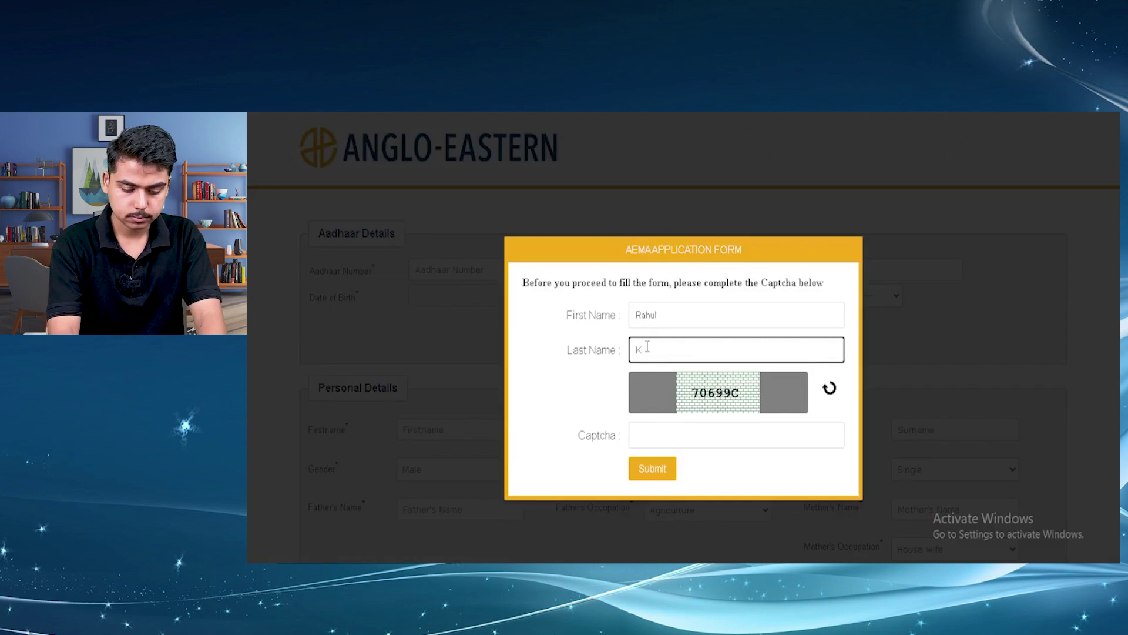
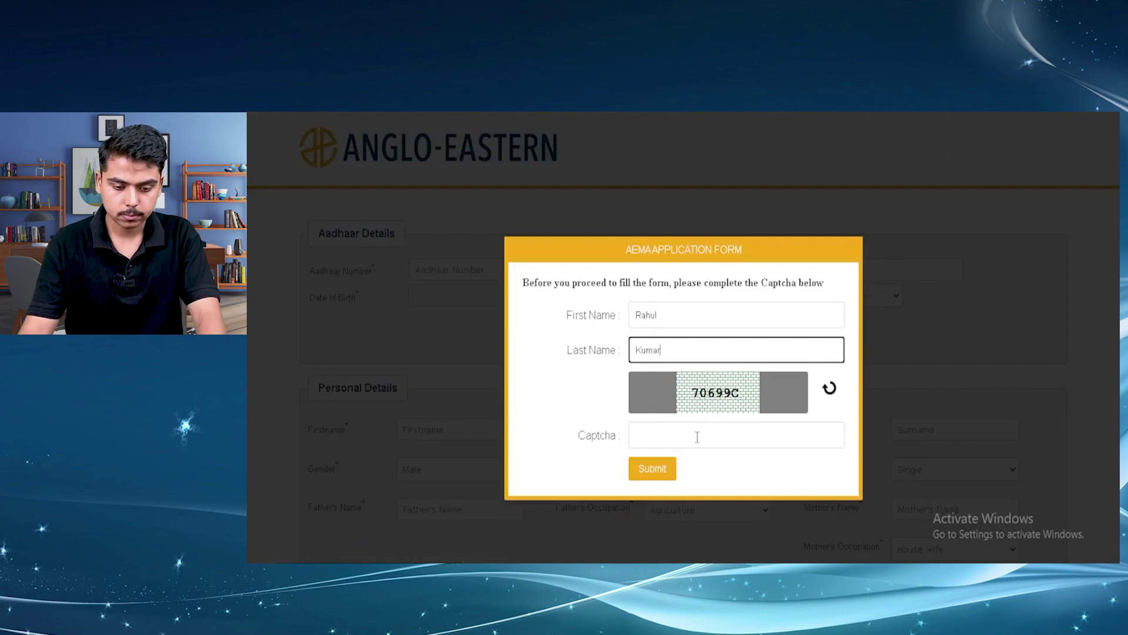
pyautogui.click(697, 437)
pyautogui.write('70')
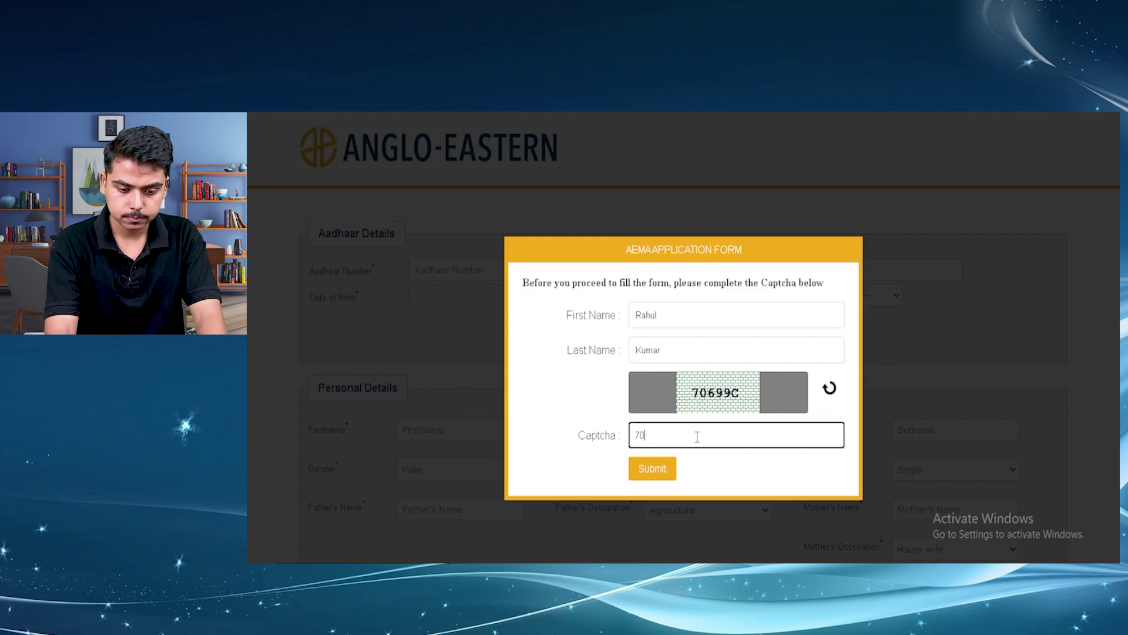
pyautogui.write('699C')
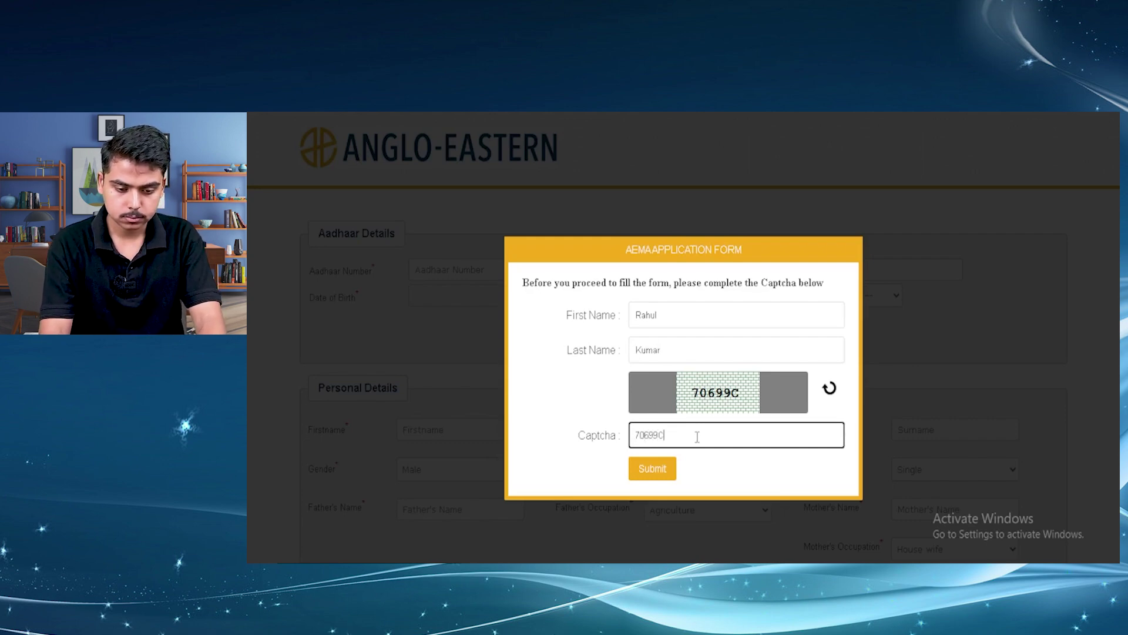
pyautogui.click(652, 469)
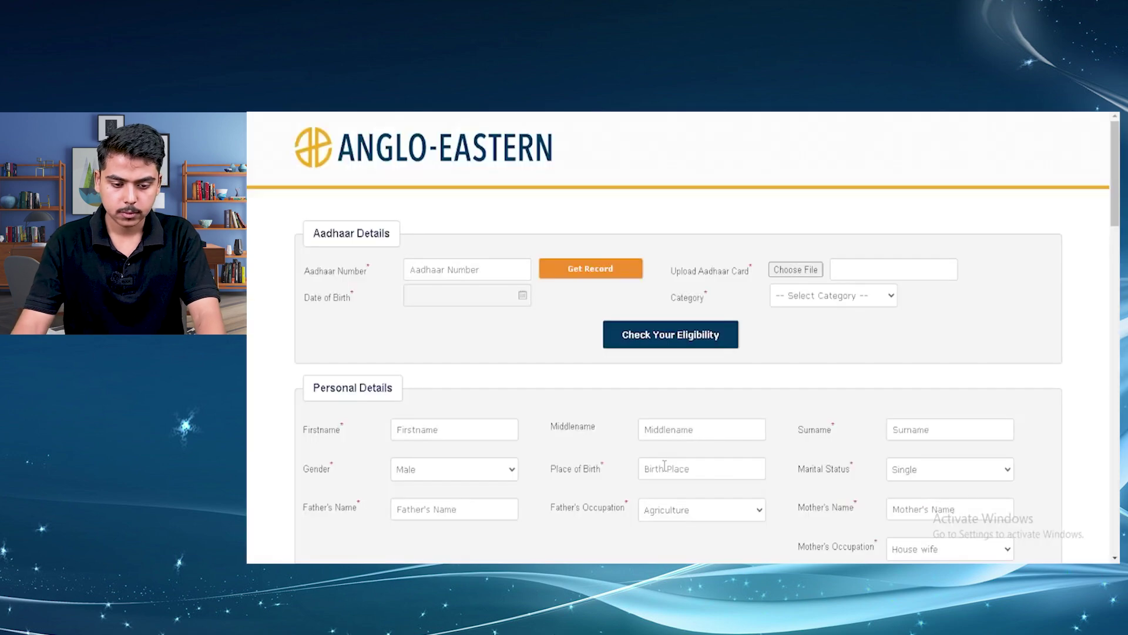
pyautogui.click(499, 269)
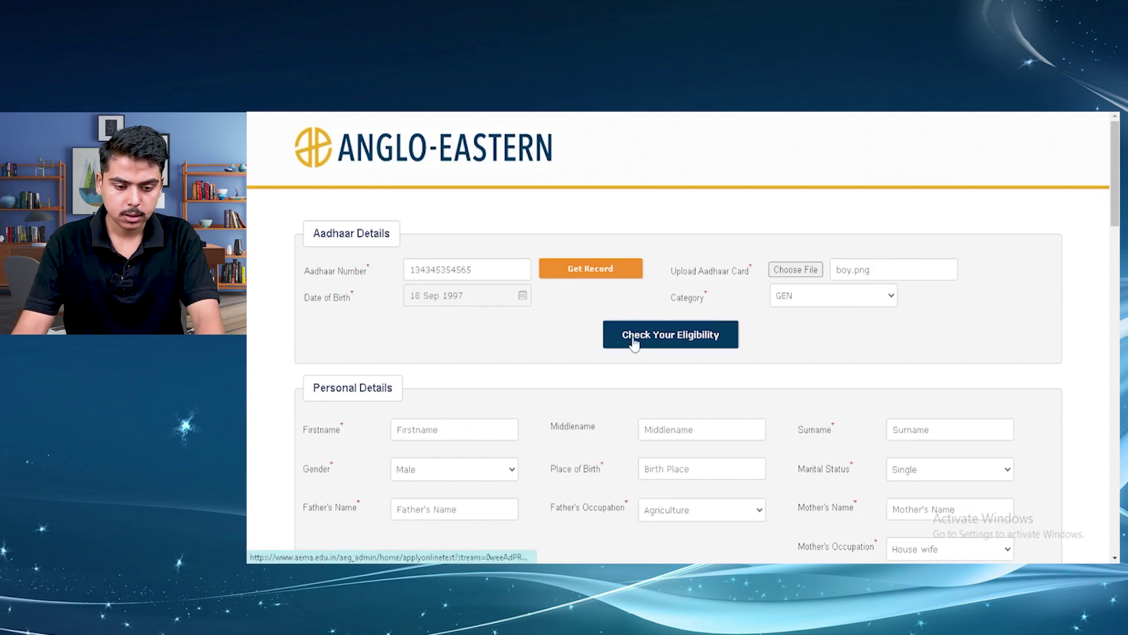
pyautogui.click(672, 347)
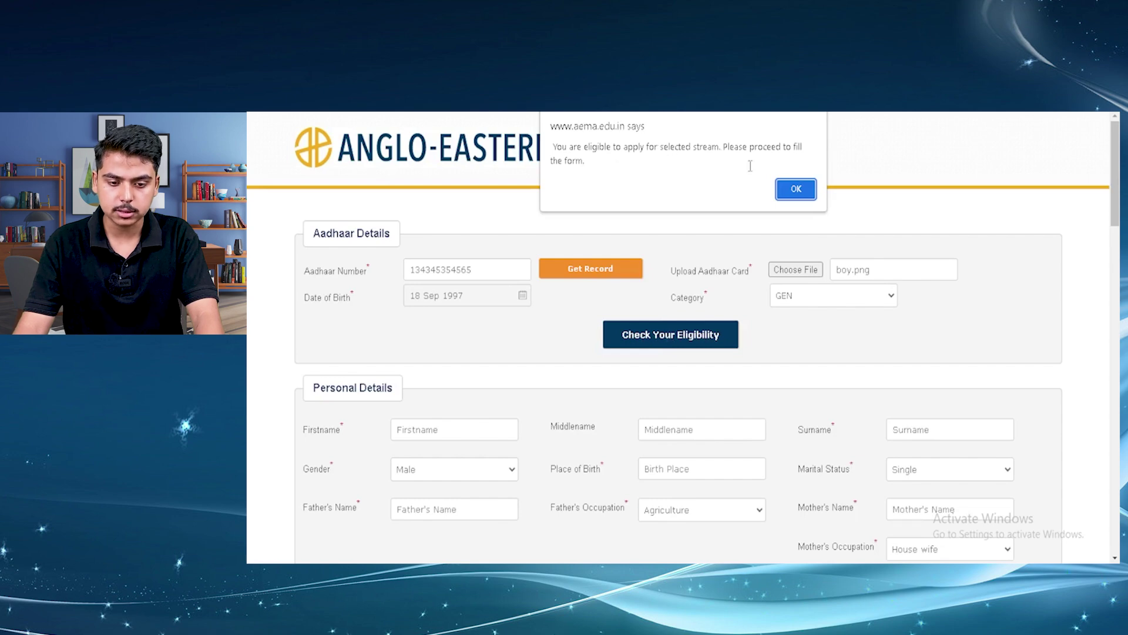
pyautogui.click(794, 190)
pyautogui.scroll(-1, 684, 364)
# Fill in the personal details and postal address, opening and closing the passport photo picker
pyautogui.click(477, 370)
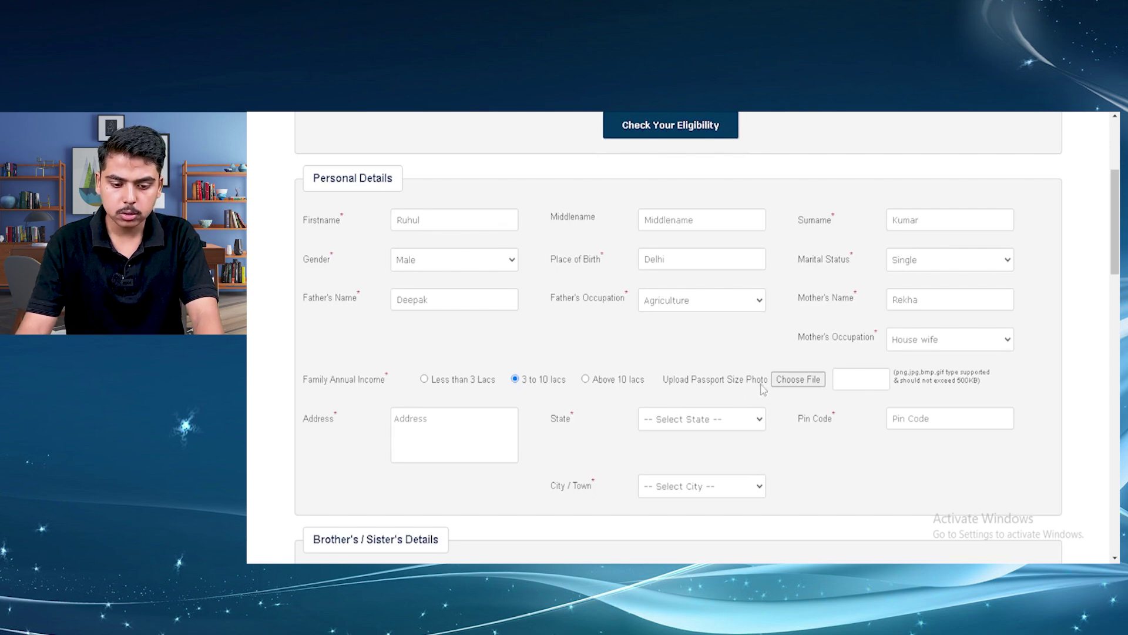
pyautogui.click(790, 381)
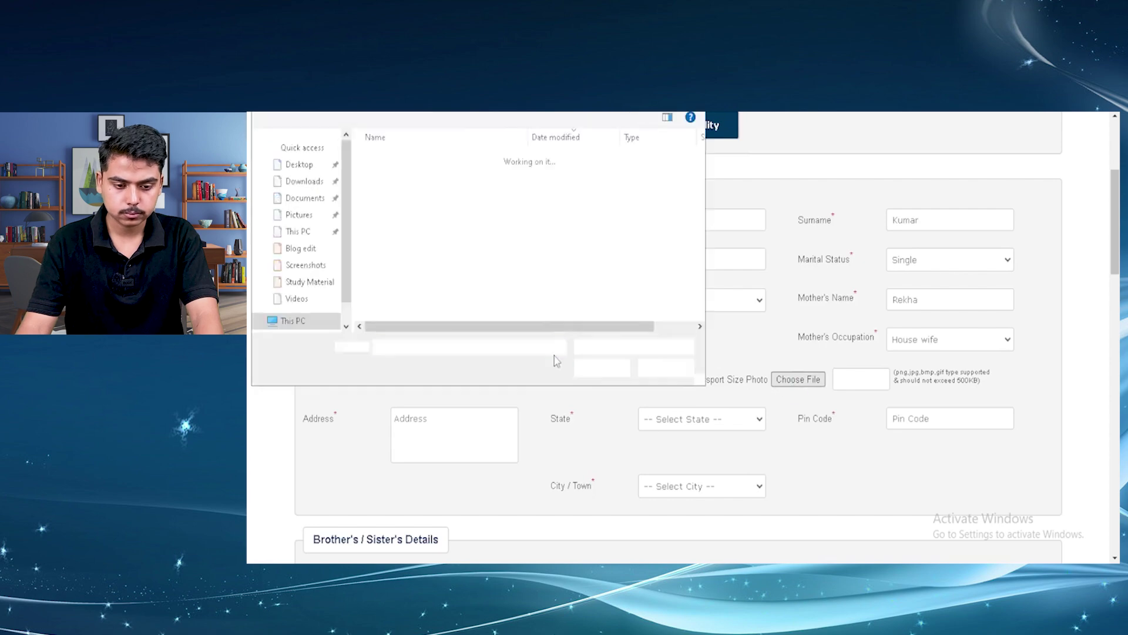
pyautogui.click(599, 365)
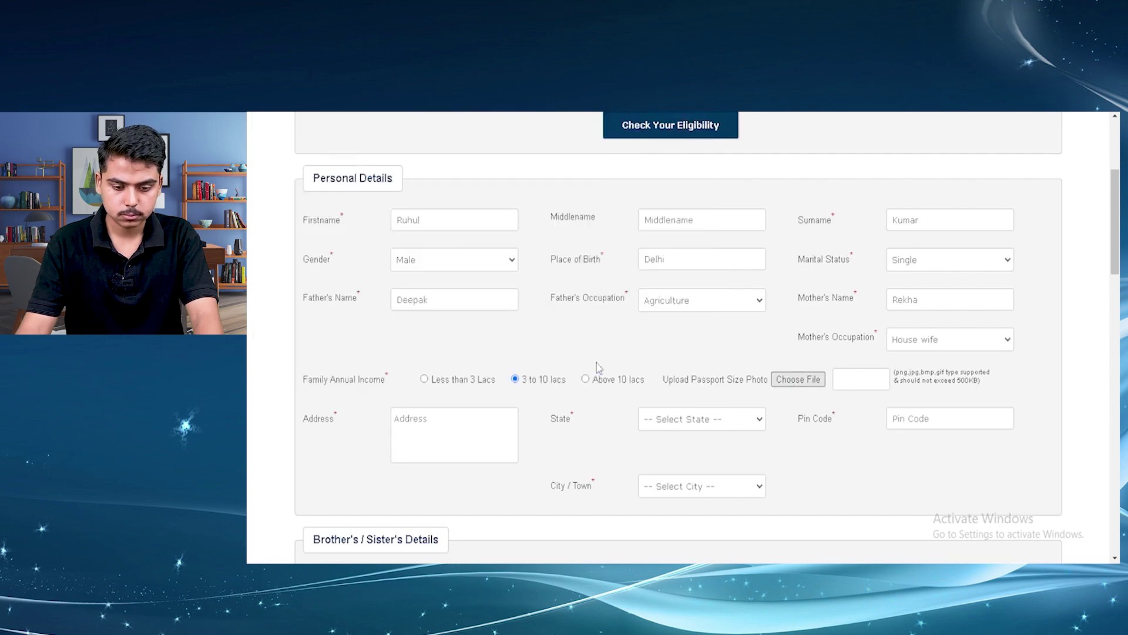
pyautogui.click(456, 428)
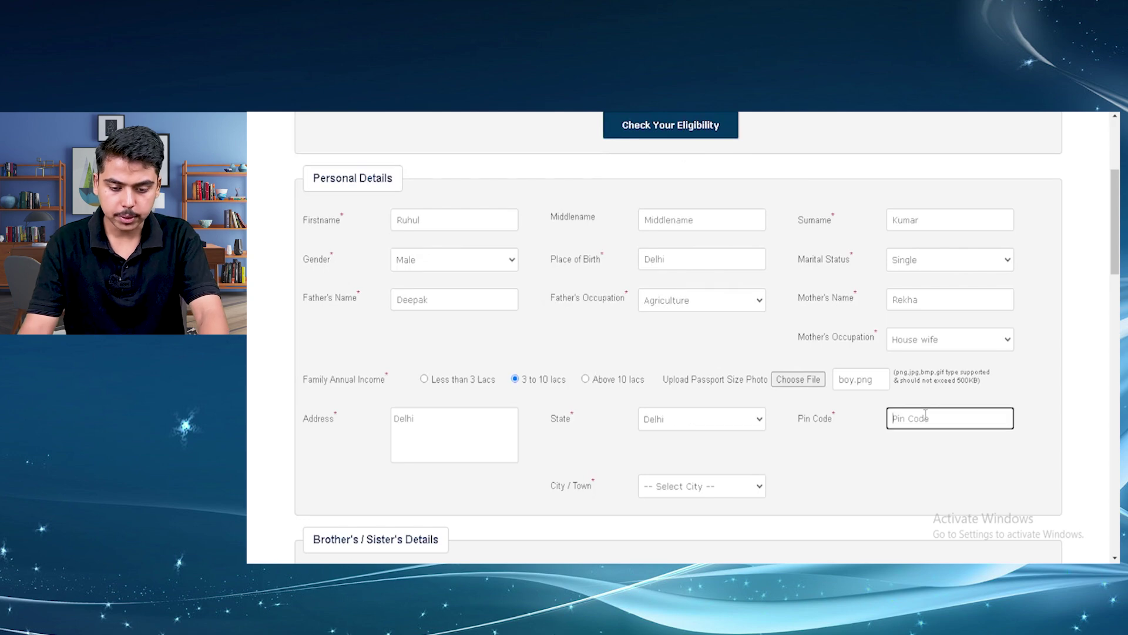
pyautogui.write('323121')
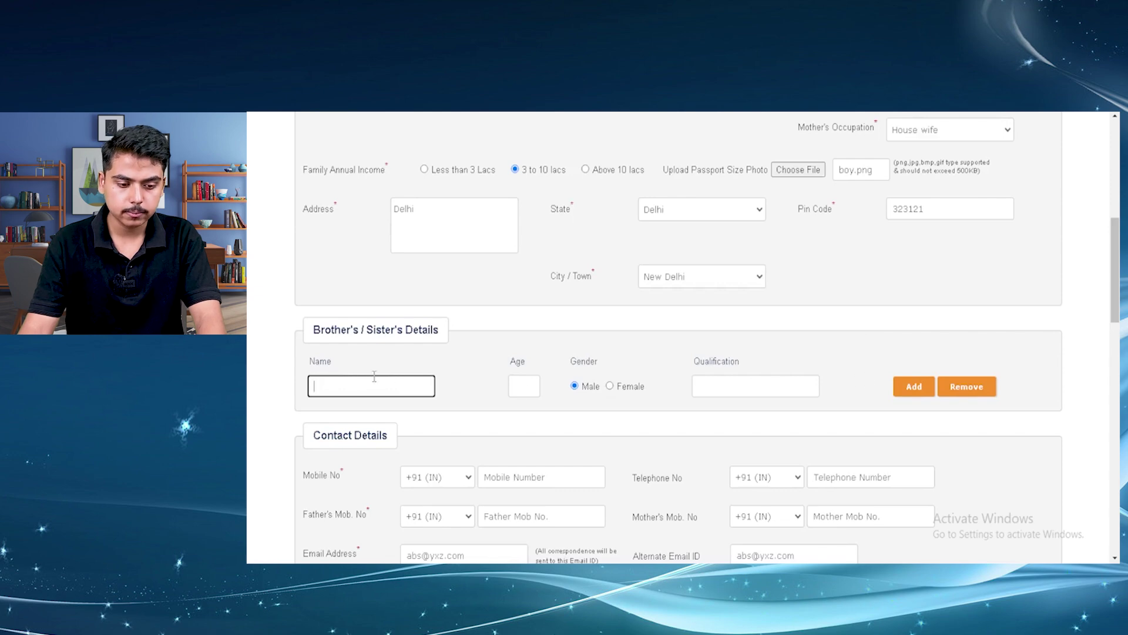
pyautogui.scroll(-3, 371, 389)
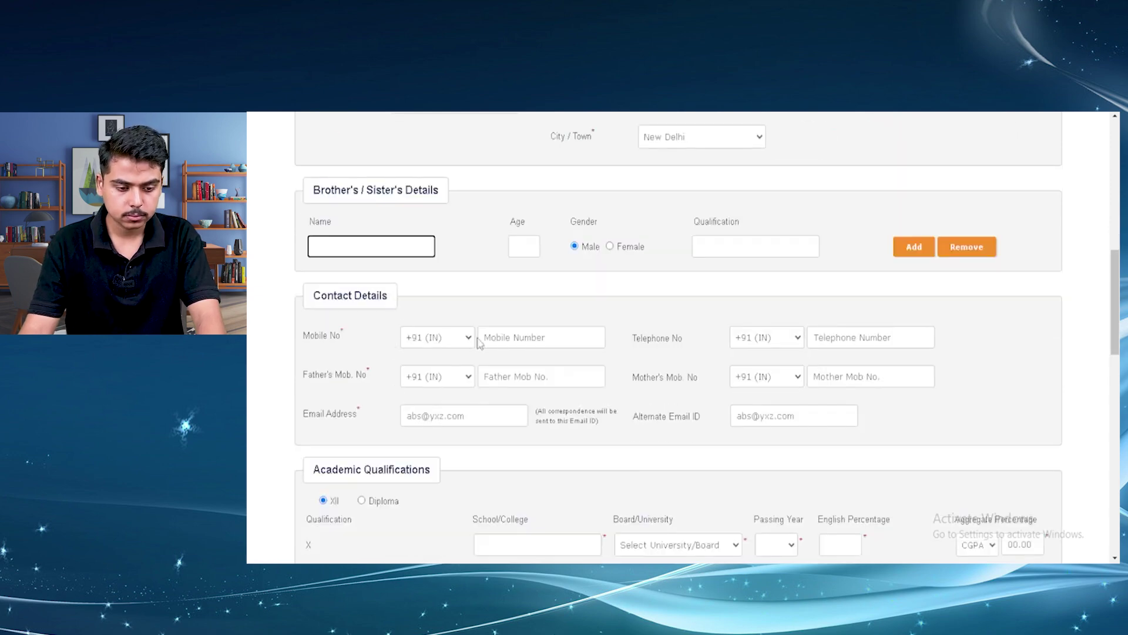
# Enter the mobile numbers and paste the applicant's e-mail address in Contact Details
pyautogui.click(513, 336)
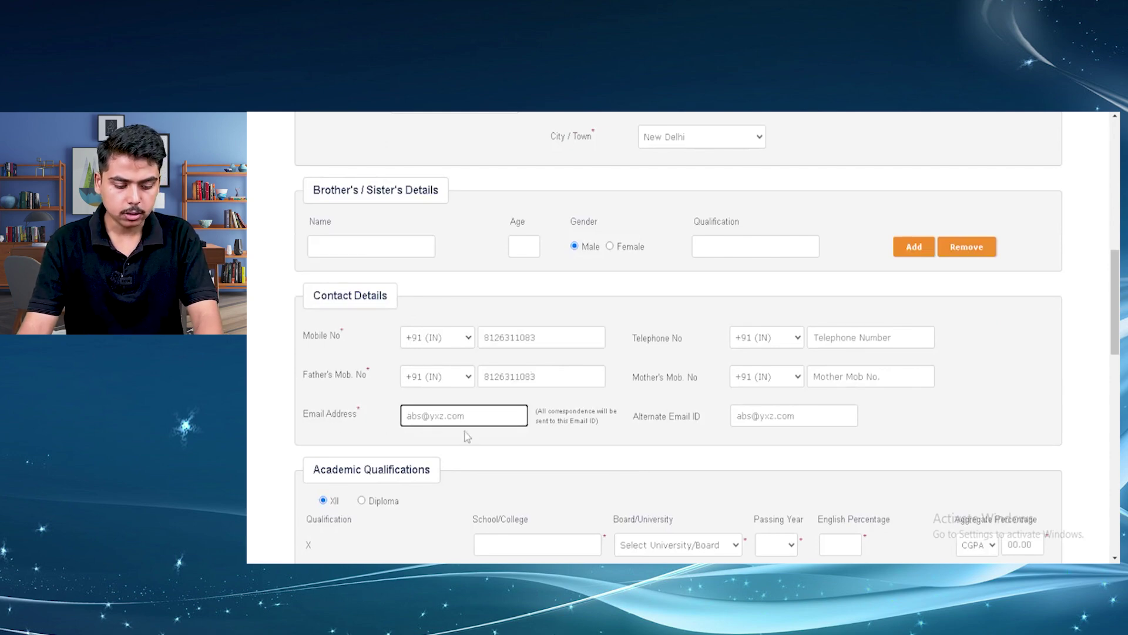
pyautogui.hotkey('ctrl', 'v')
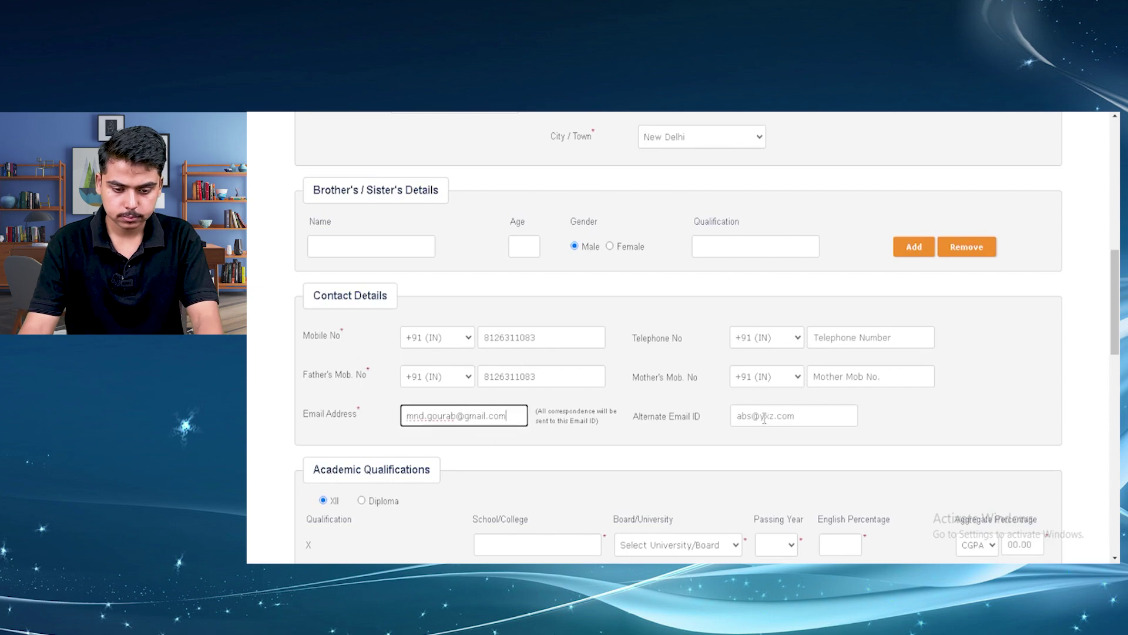
pyautogui.scroll(-1, 775, 404)
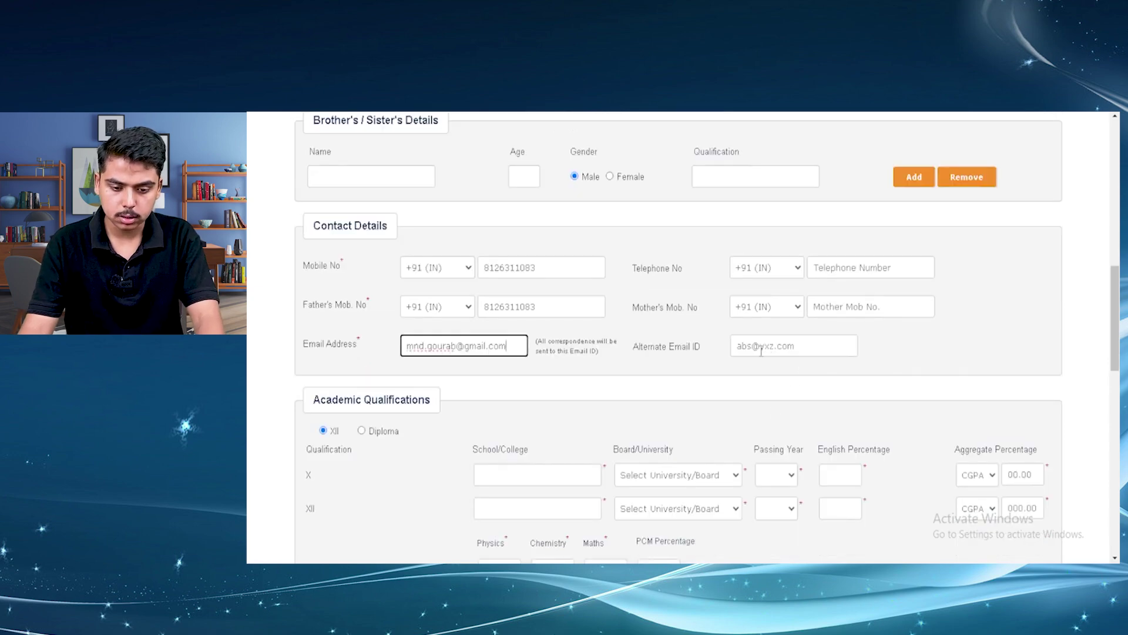
pyautogui.scroll(-2, 717, 360)
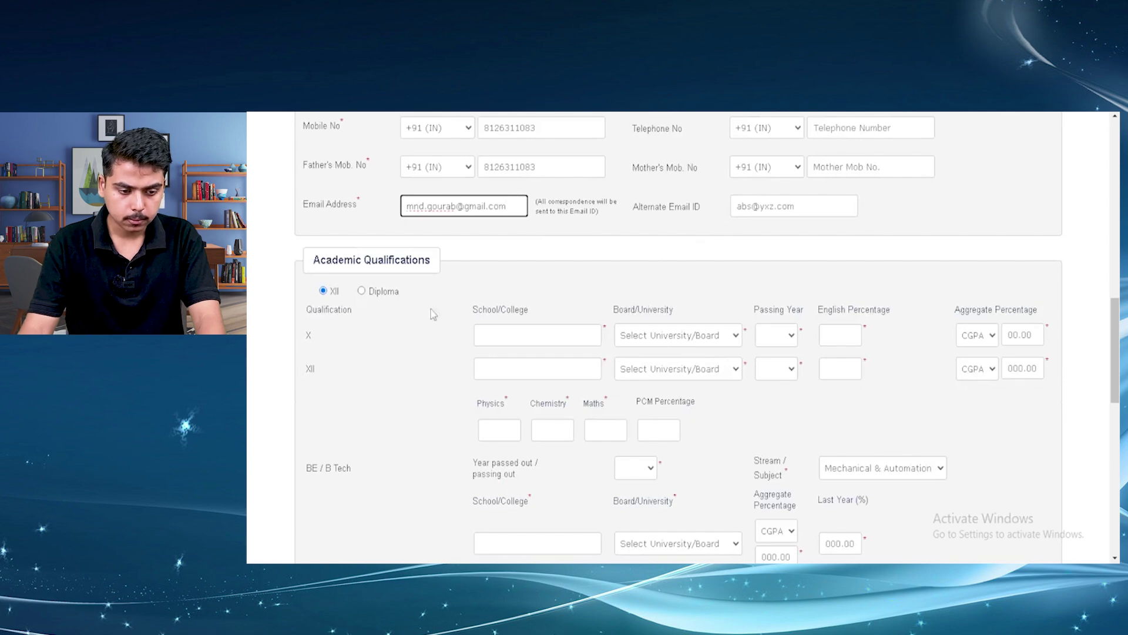
# Fill CBSE X and XII results, PCM 78.33, degree passed out 2021, Mechanical Engineering stream
pyautogui.click(513, 333)
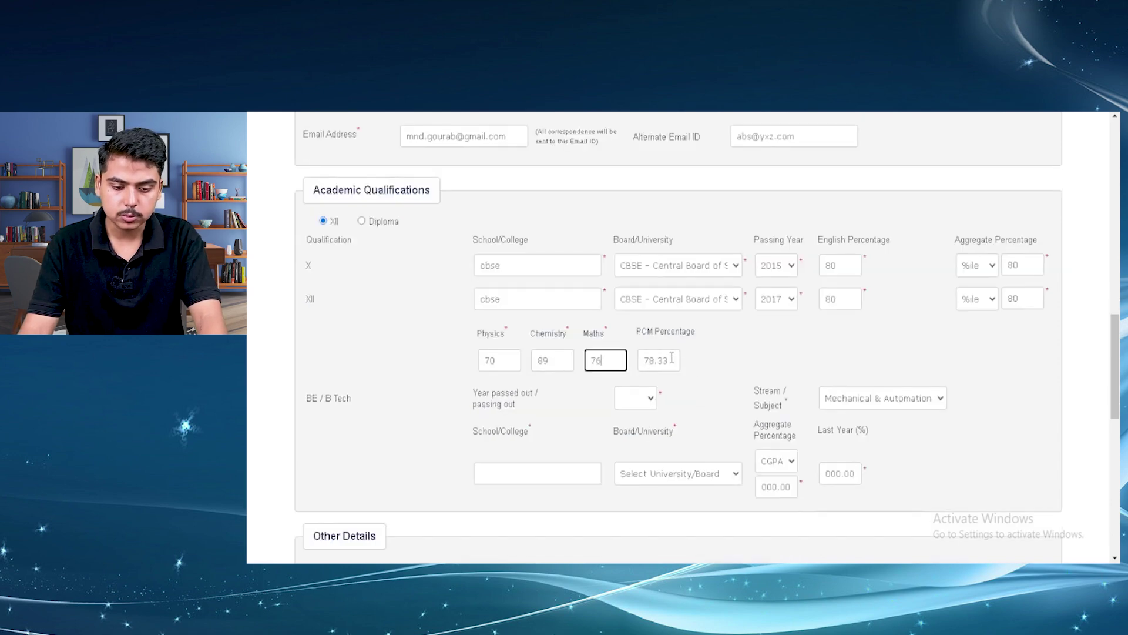
pyautogui.scroll(-1, 667, 353)
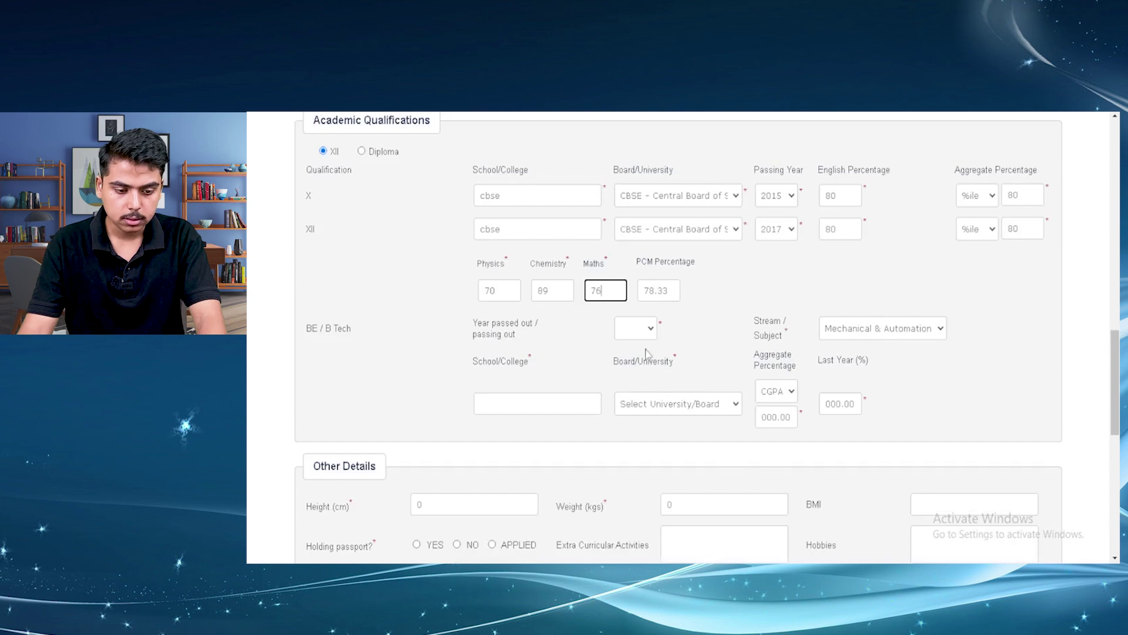
pyautogui.click(634, 328)
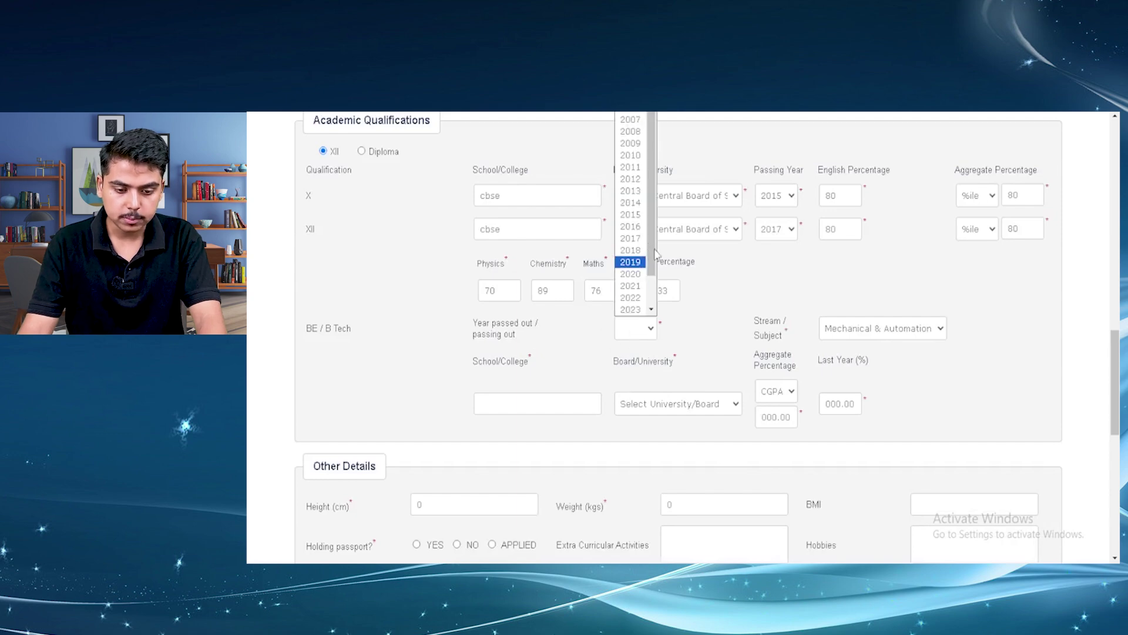
pyautogui.scroll(-1, 647, 260)
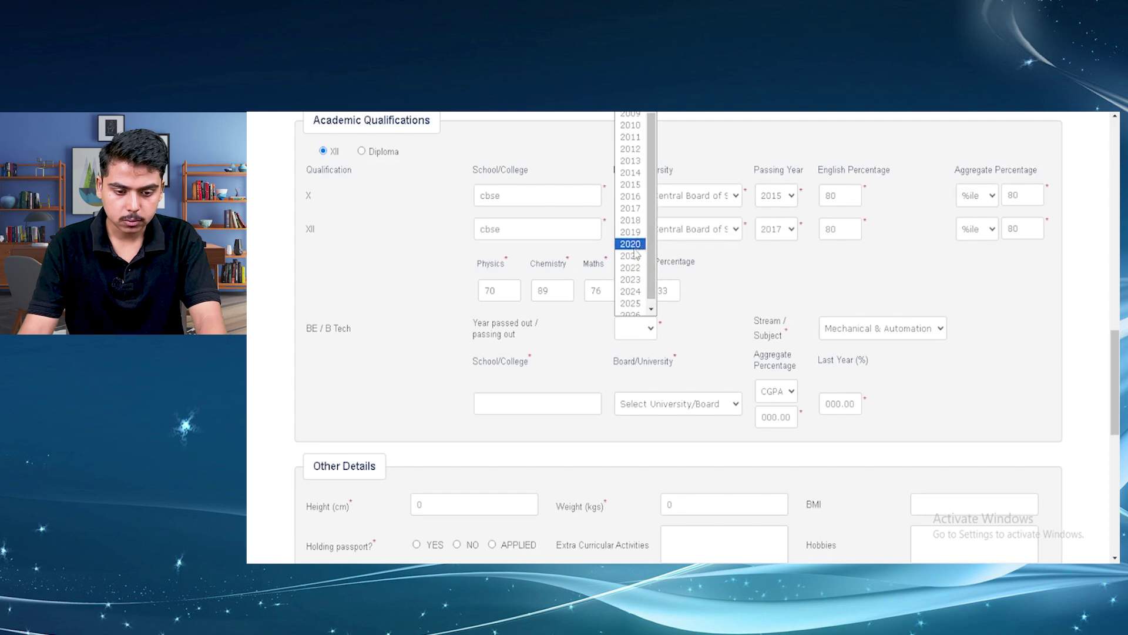
pyautogui.click(639, 261)
pyautogui.click(653, 408)
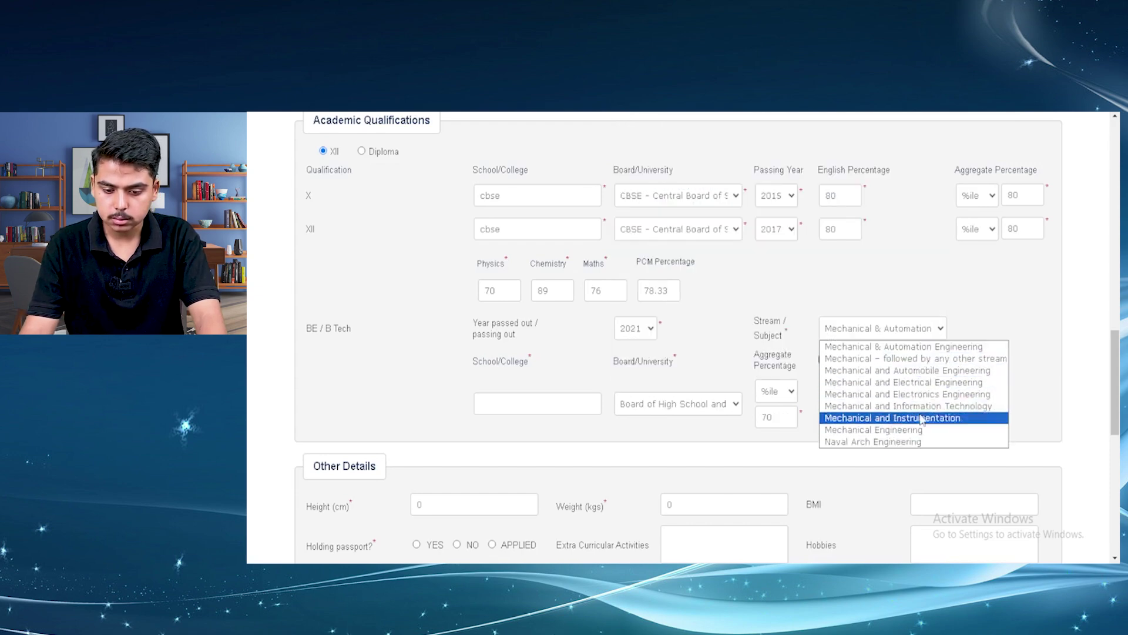
pyautogui.click(921, 434)
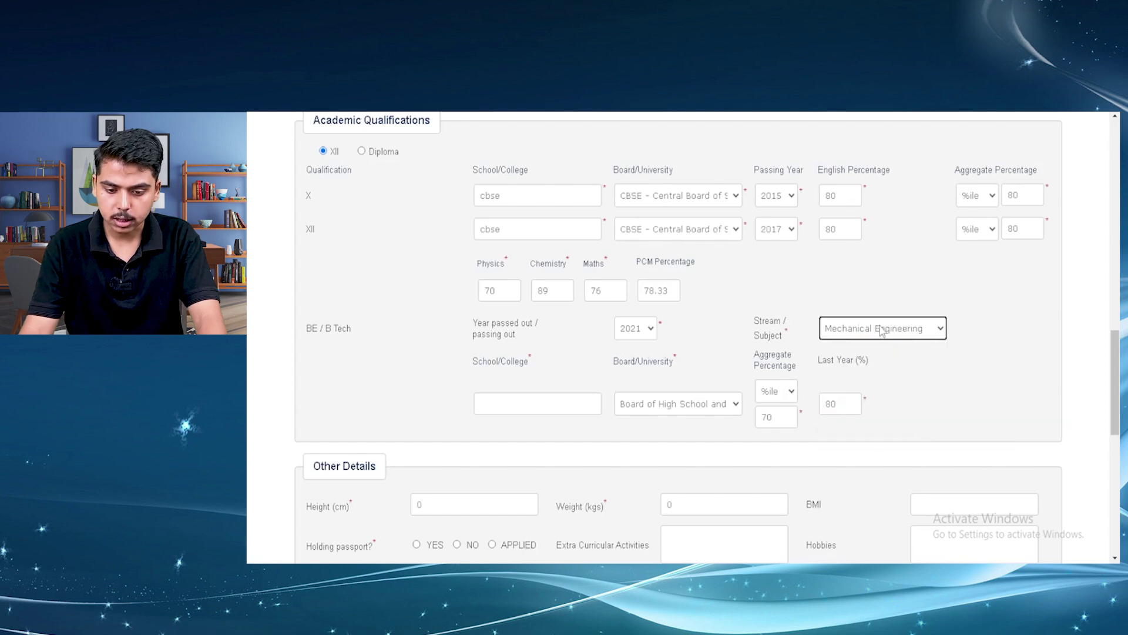
pyautogui.scroll(-1, 895, 352)
# Enter height 180 cm and weight 68 kg, check BMI 21, and mark passport held YES
pyautogui.scroll(-1, 632, 370)
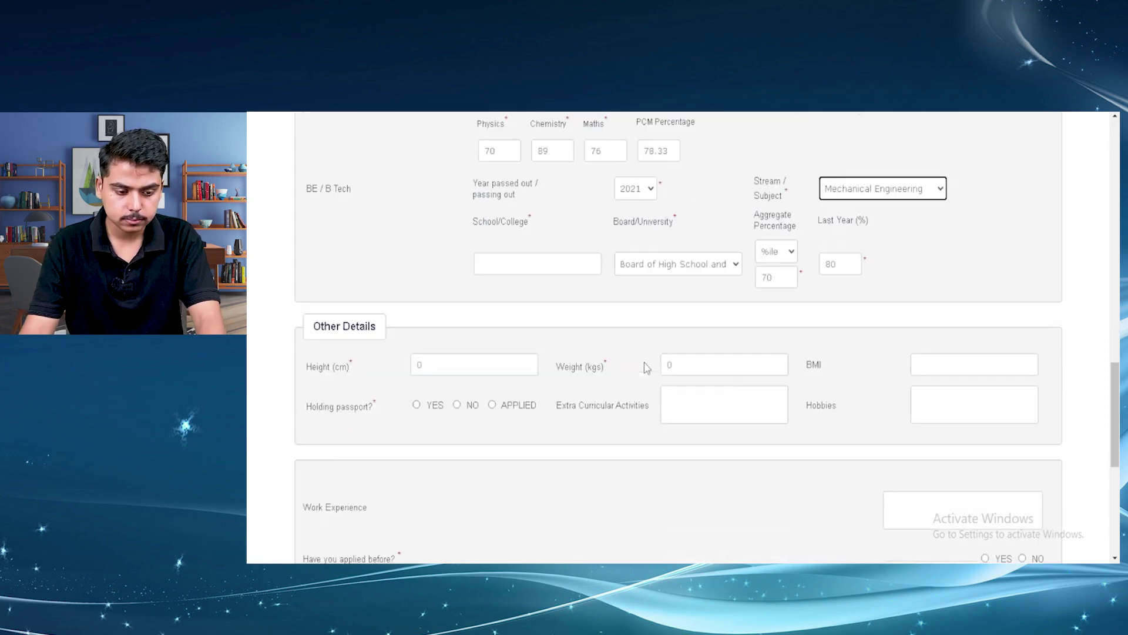
pyautogui.click(480, 368)
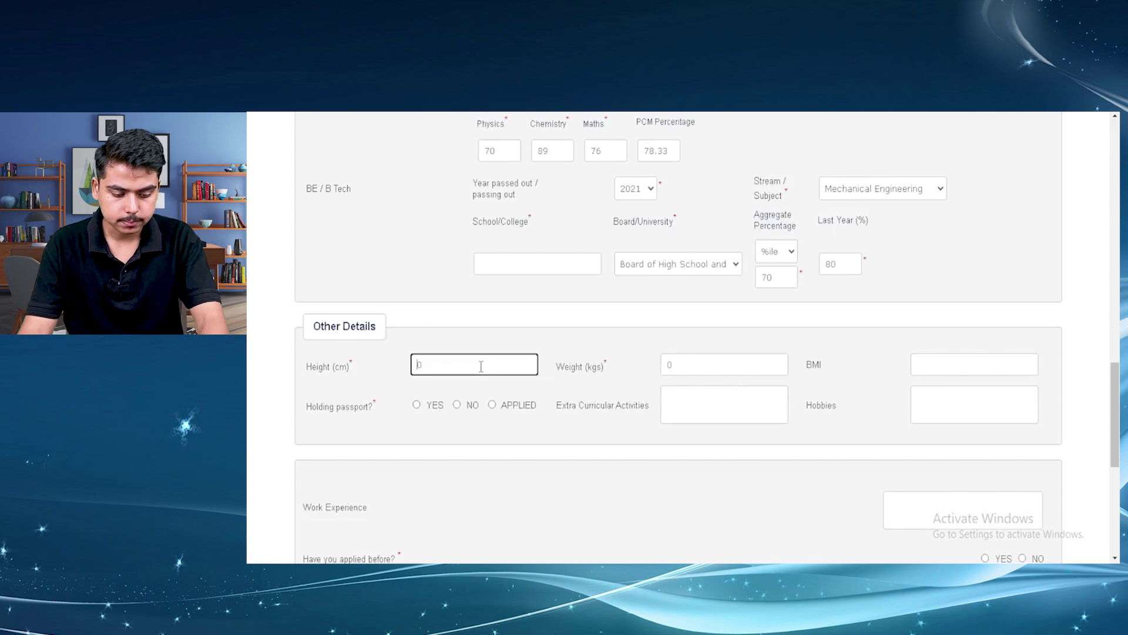
pyautogui.write('180')
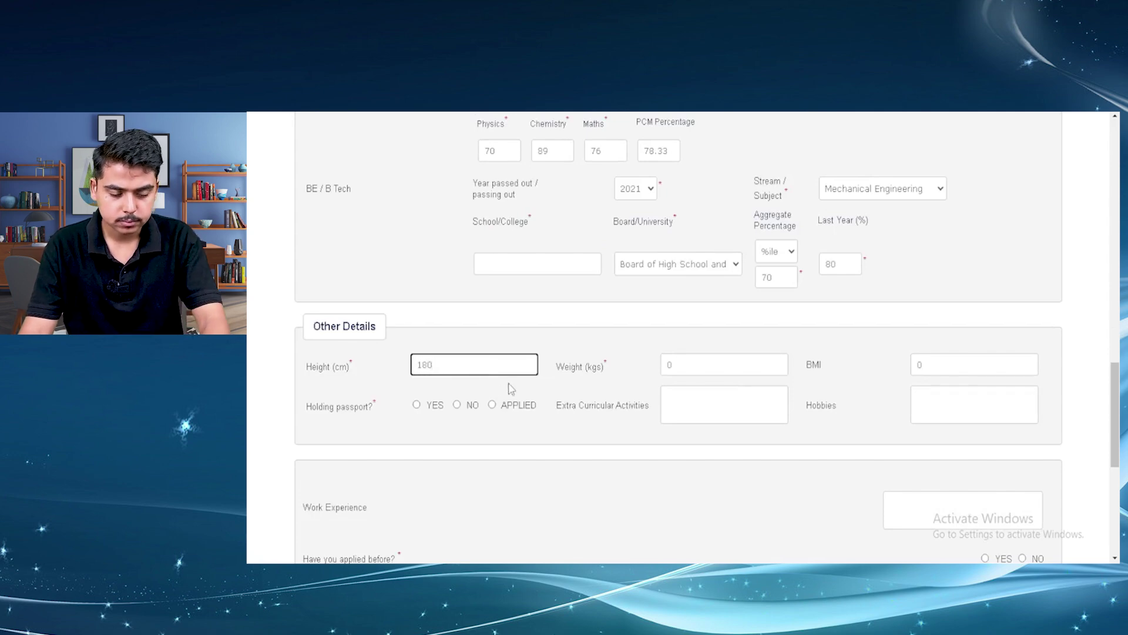
pyautogui.click(711, 363)
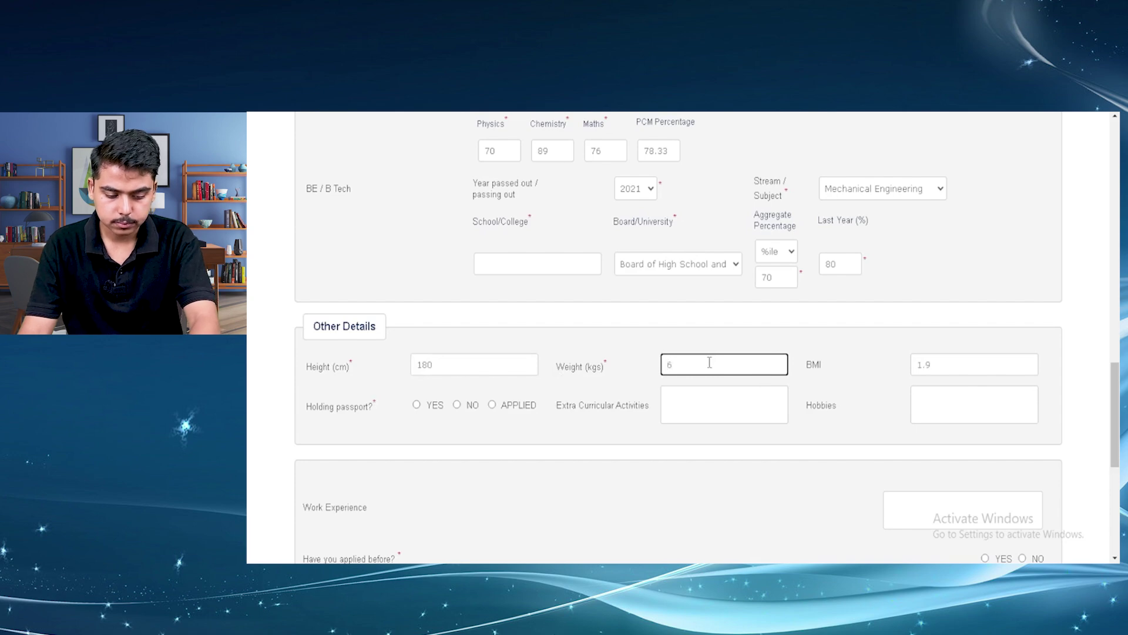
pyautogui.write('68')
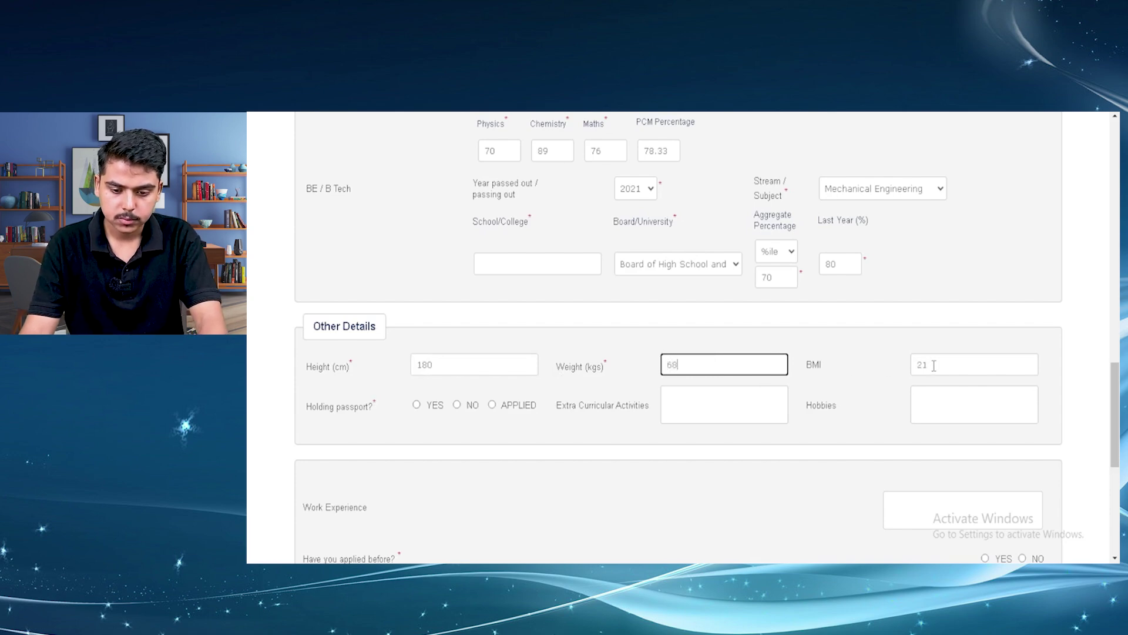
pyautogui.click(934, 365)
pyautogui.click(417, 335)
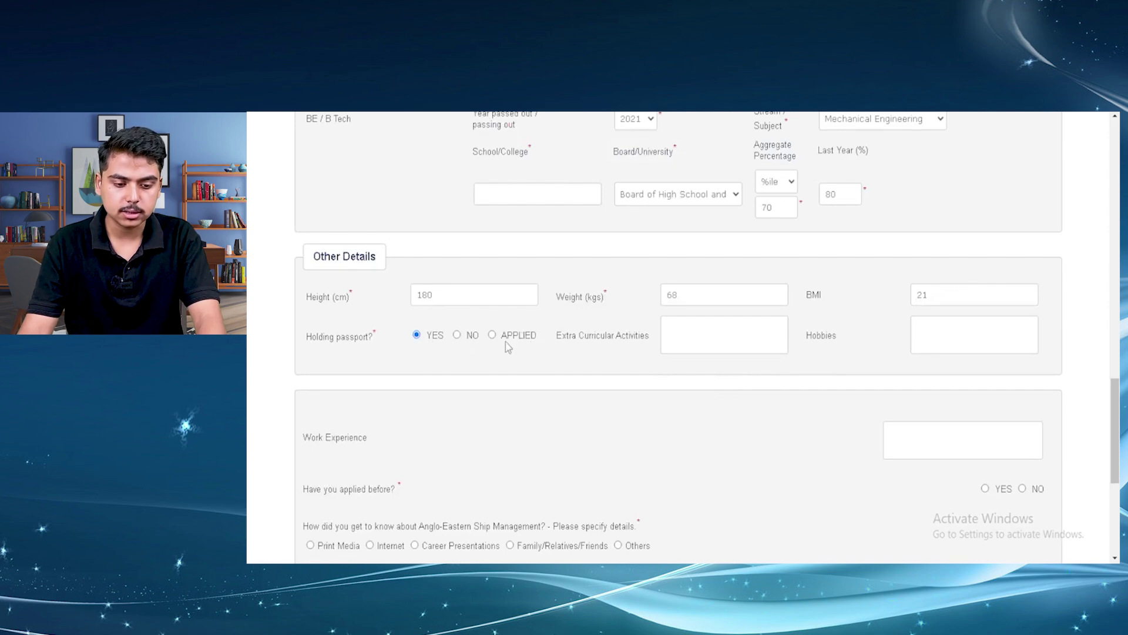
pyautogui.scroll(-1, 764, 335)
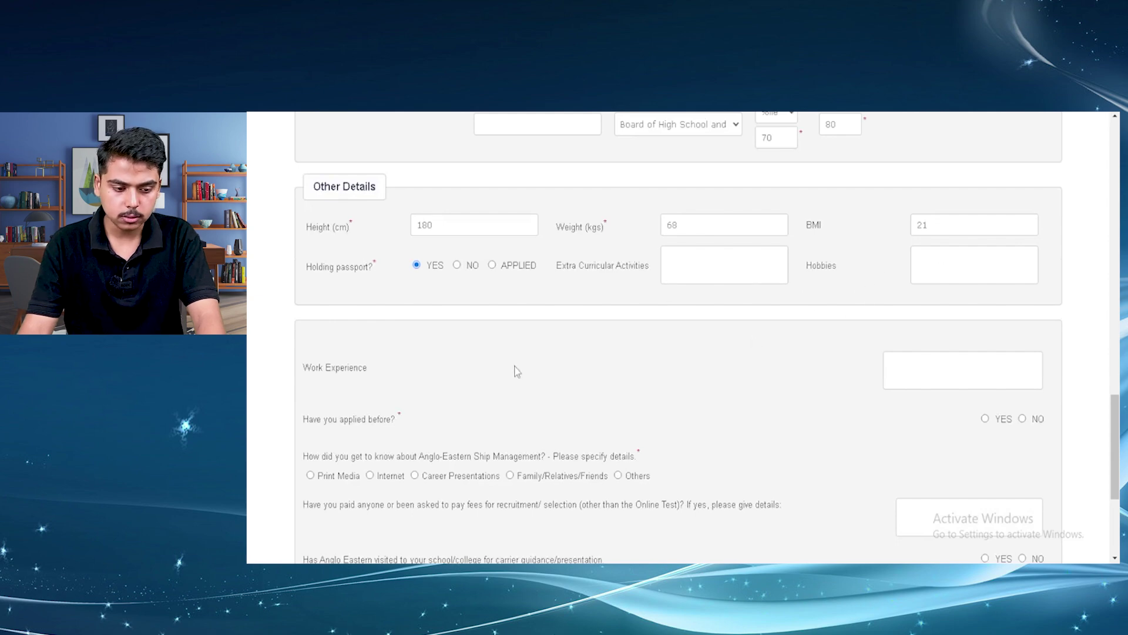
# Answer Internet as the source and NO to the school visit, accept the disclaimer, and submit
pyautogui.scroll(-1, 512, 369)
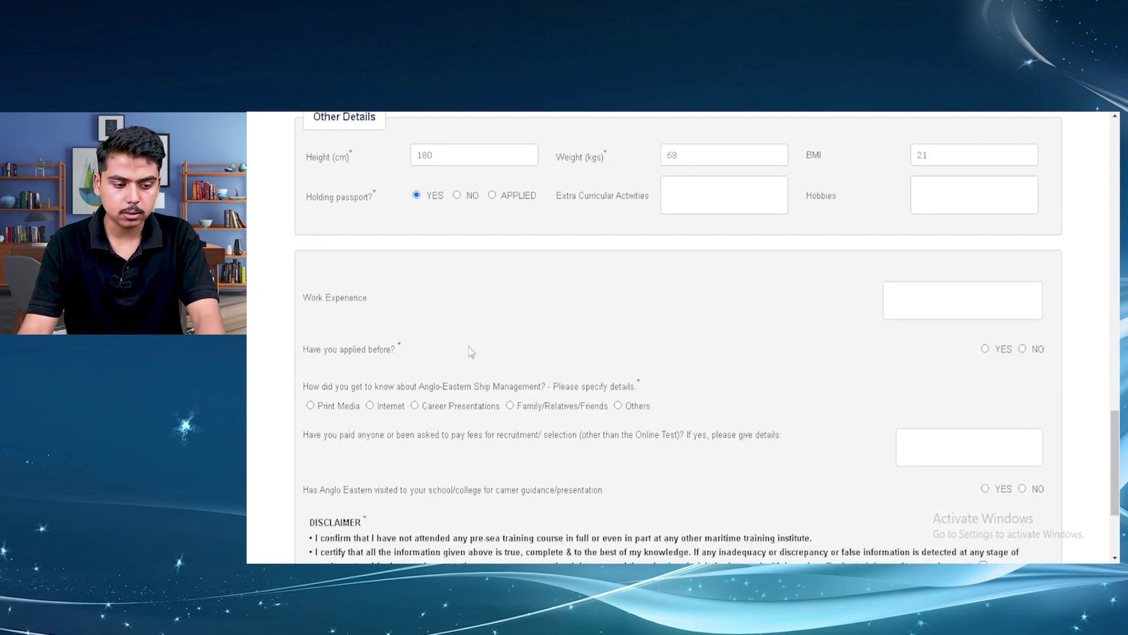
pyautogui.scroll(-1, 697, 355)
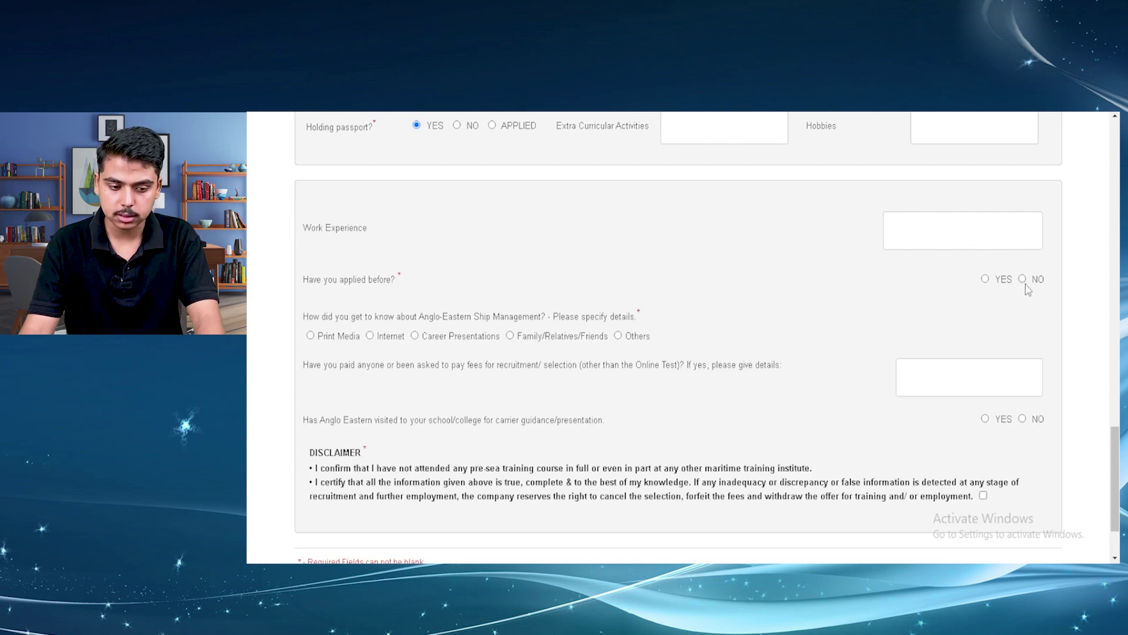
pyautogui.click(370, 335)
pyautogui.scroll(-1, 379, 343)
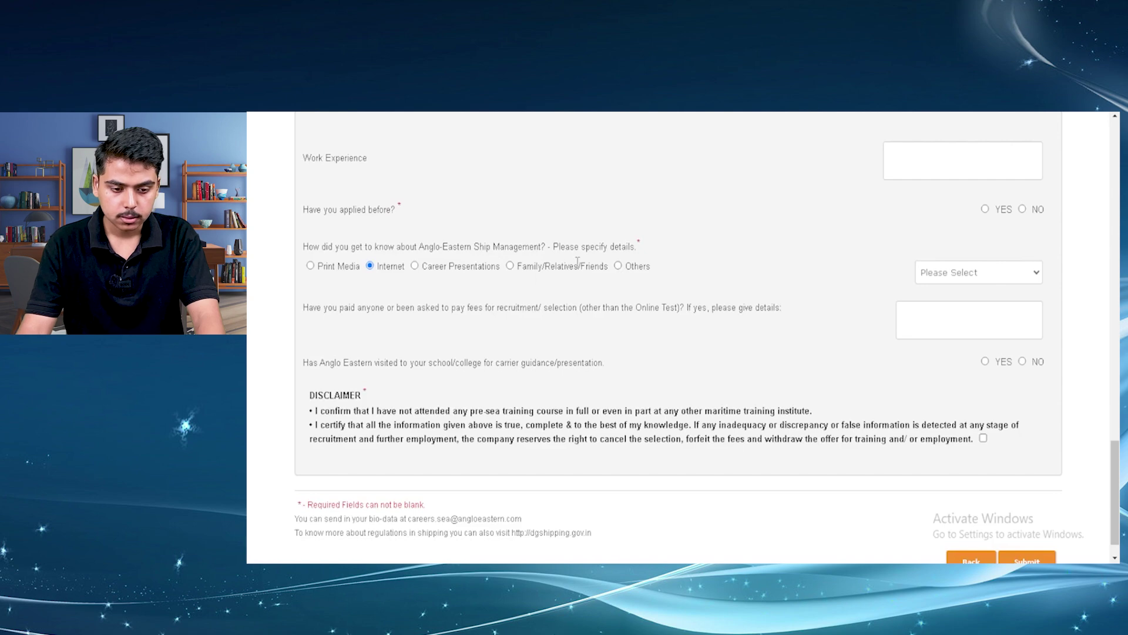
pyautogui.scroll(-1, 917, 294)
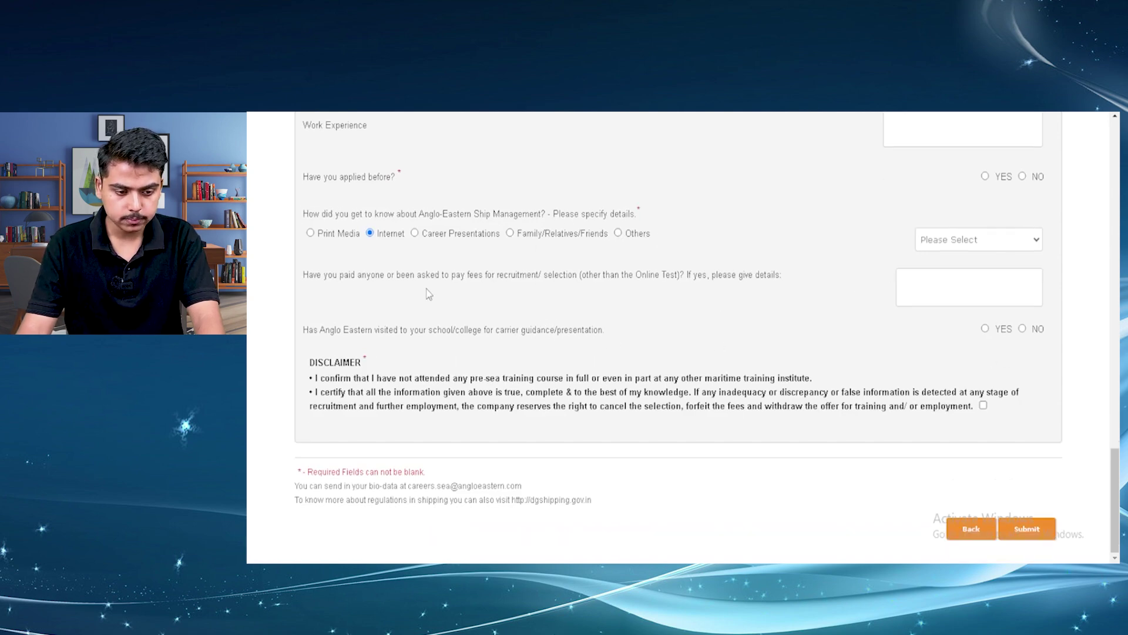
pyautogui.click(1022, 329)
pyautogui.click(983, 405)
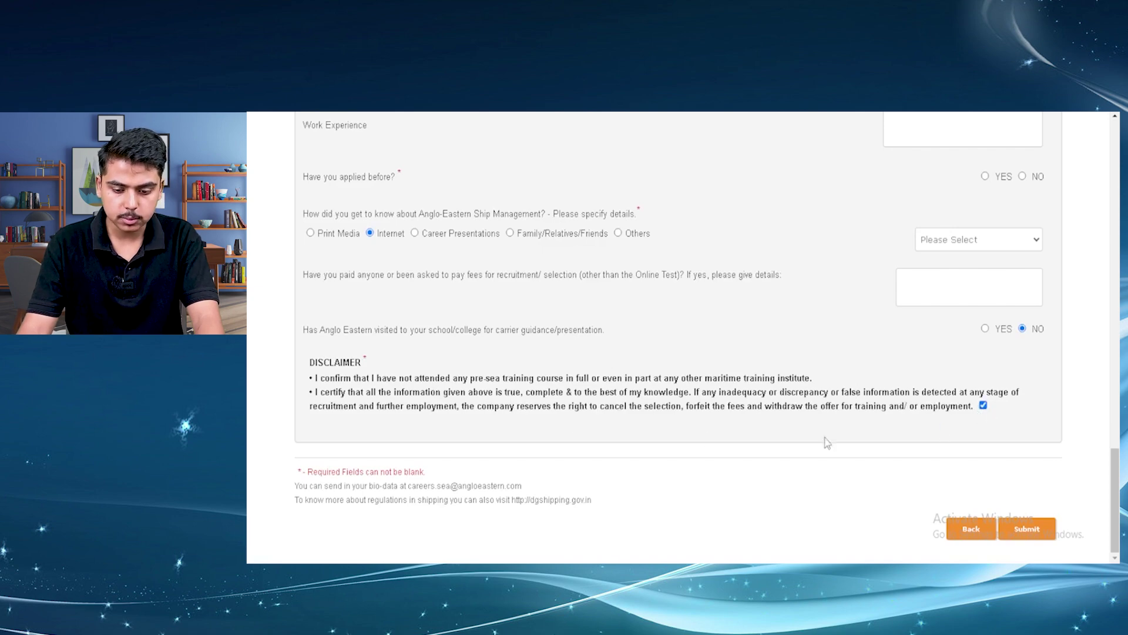
pyautogui.click(1030, 528)
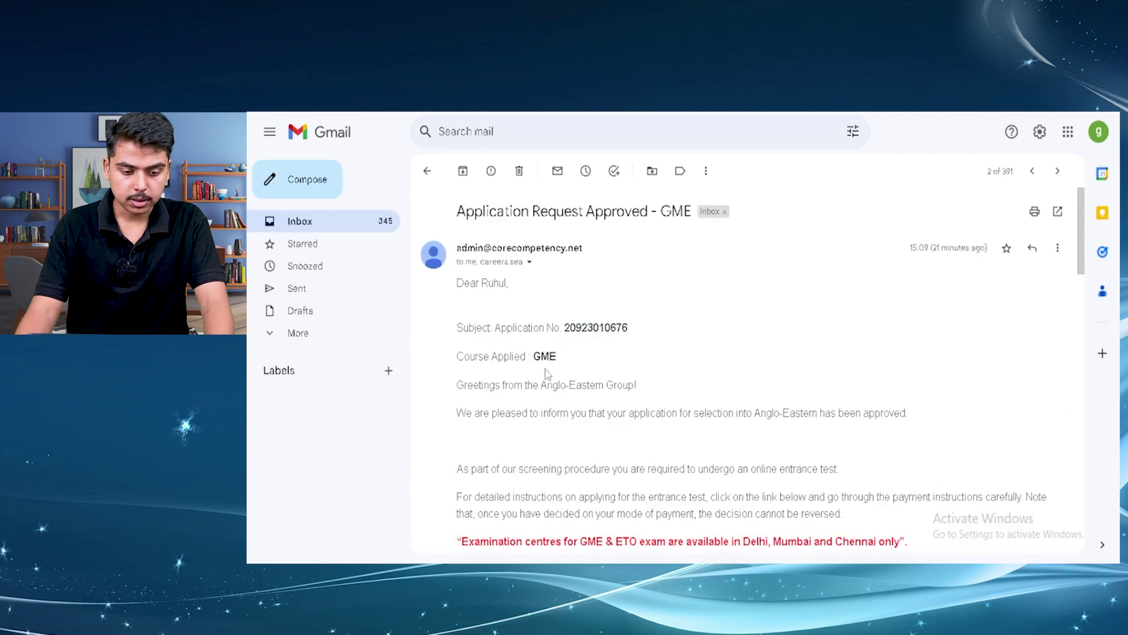
# Follow the PAYMENT URL AND SEAT BOOKING URL link in the approval email
pyautogui.scroll(-2, 610, 367)
pyautogui.scroll(-3, 610, 367)
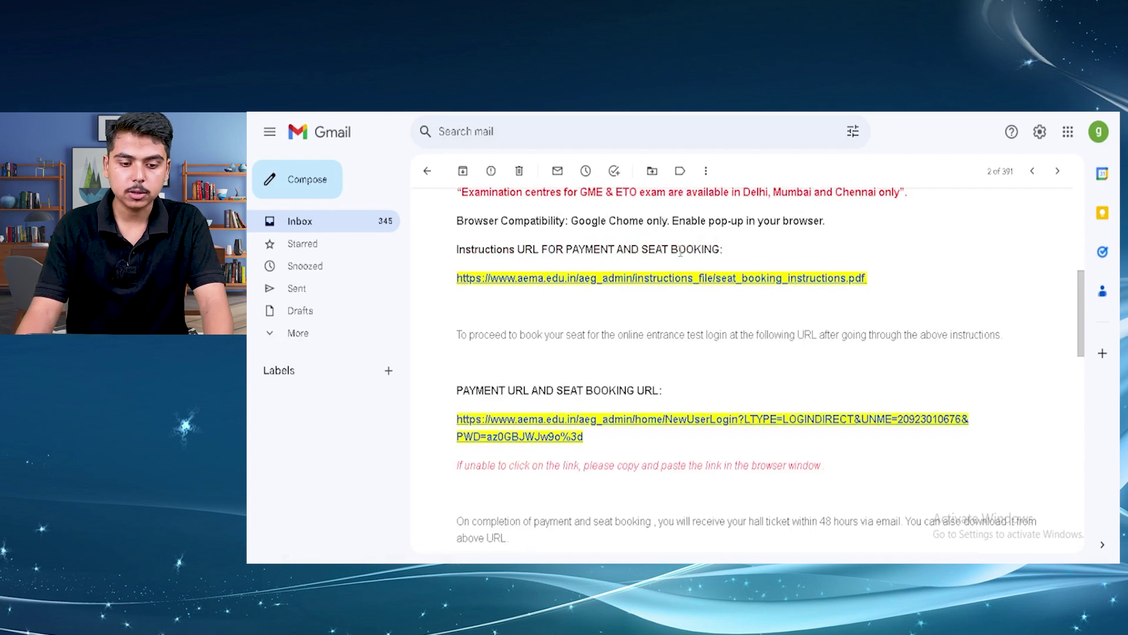
pyautogui.scroll(-1, 657, 310)
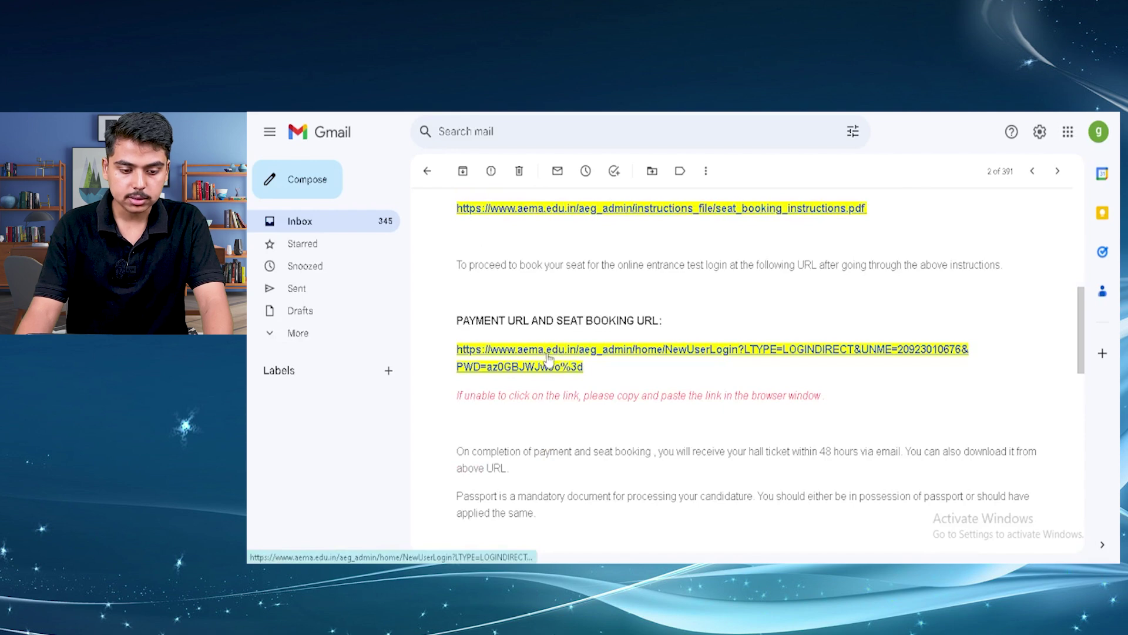
pyautogui.click(547, 356)
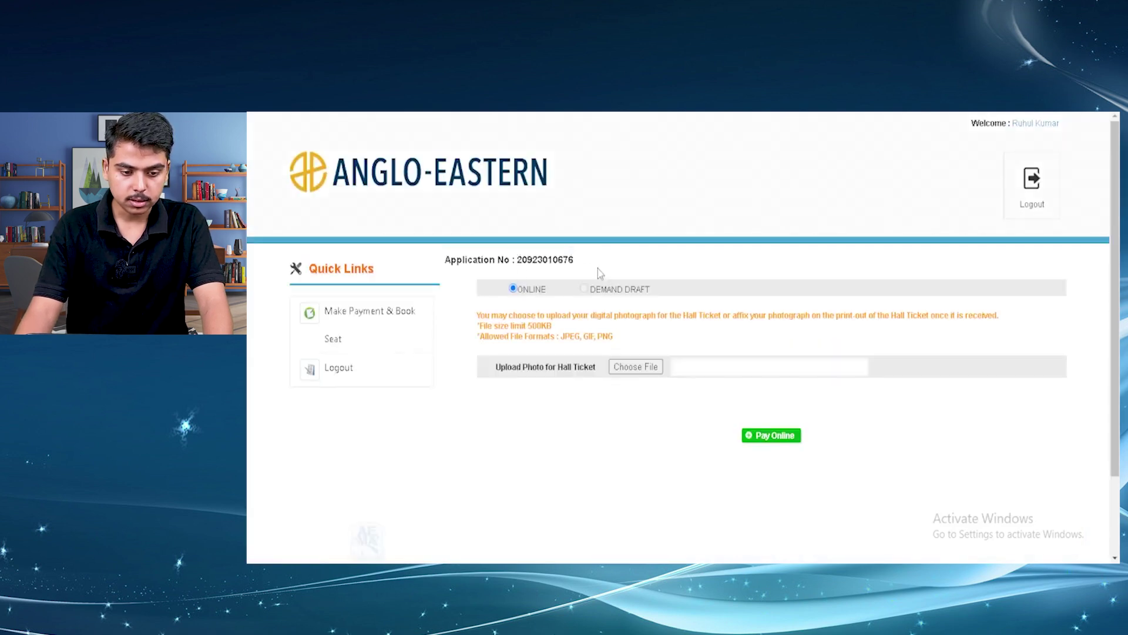
# Upload boy_noun_004_0503.jpg as the hall-ticket photo, then proceed to pay the fee online
pyautogui.click(642, 369)
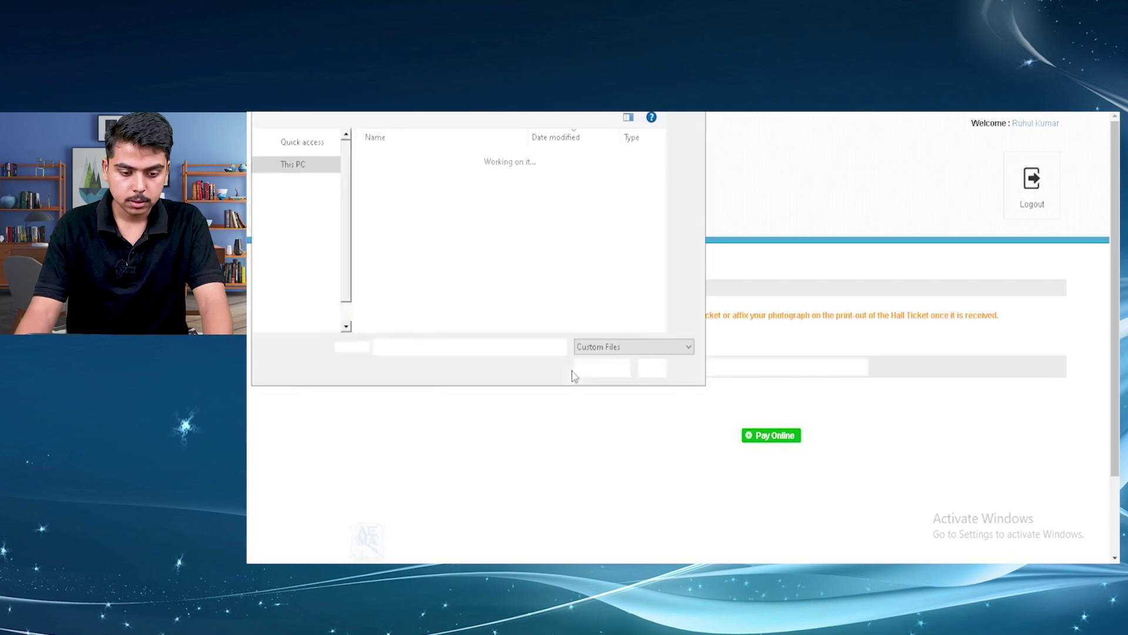
pyautogui.click(510, 177)
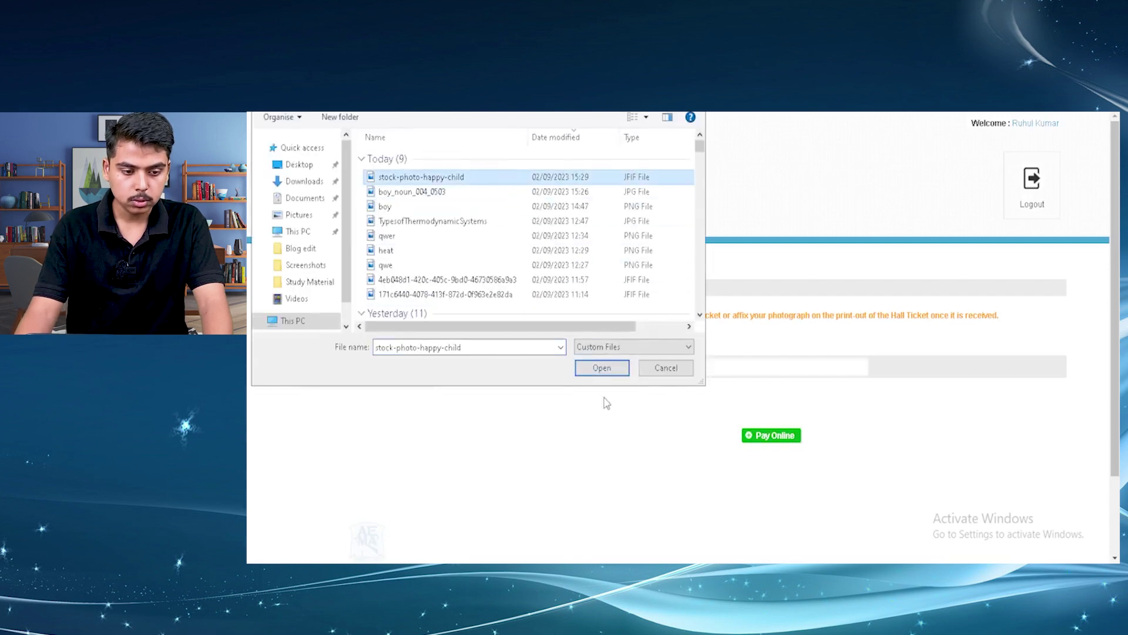
pyautogui.click(603, 374)
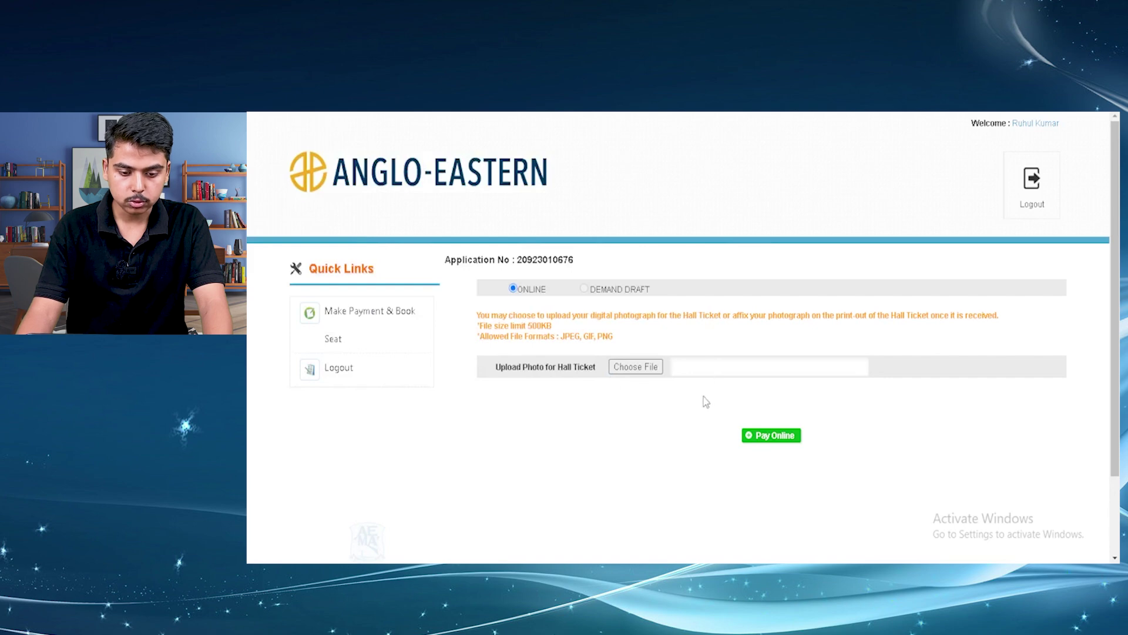
pyautogui.click(752, 436)
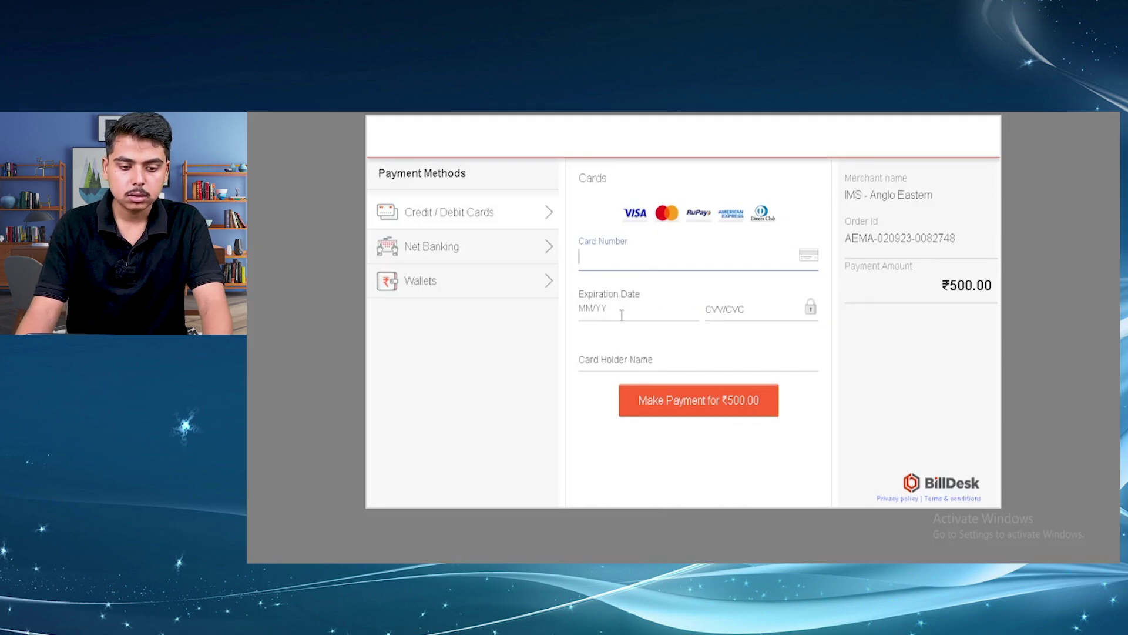
# Choose Net Banking as the payment method for the ₹500.00 BillDesk payment
pyautogui.click(478, 248)
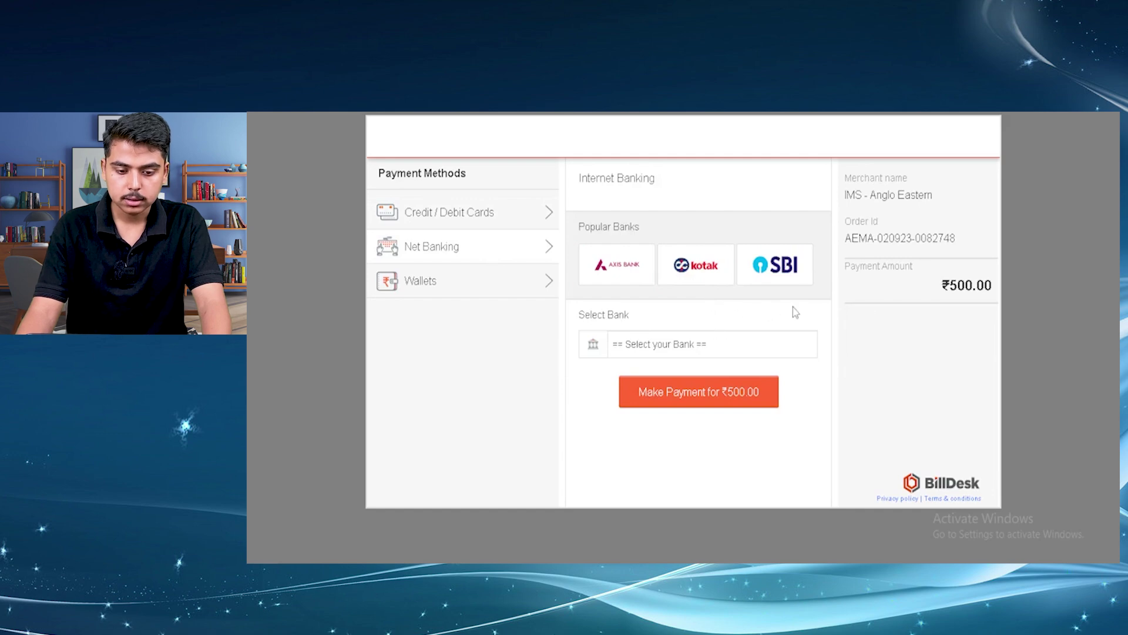